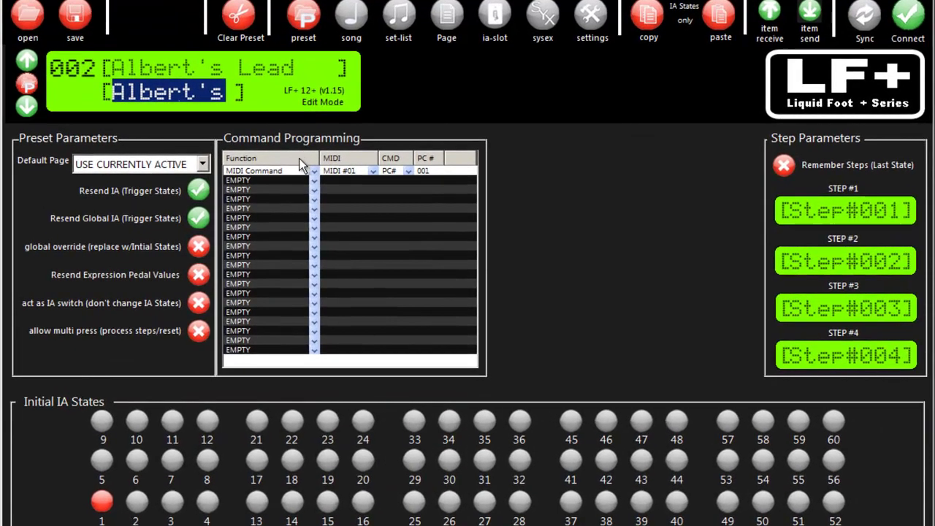
Open preset 001 'Studio Lead' from the preset list and place the caret in its long name
left_click(28, 86)
left_click(78, 65)
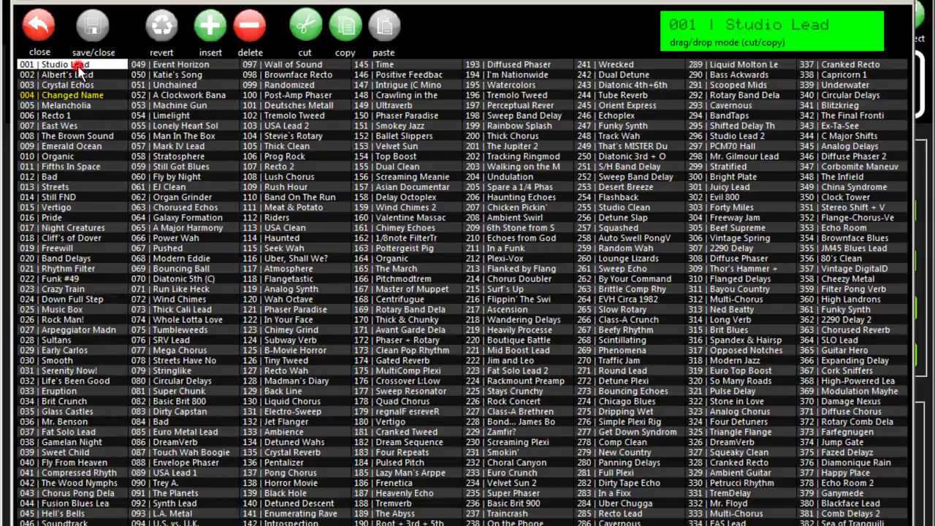
double_click(77, 65)
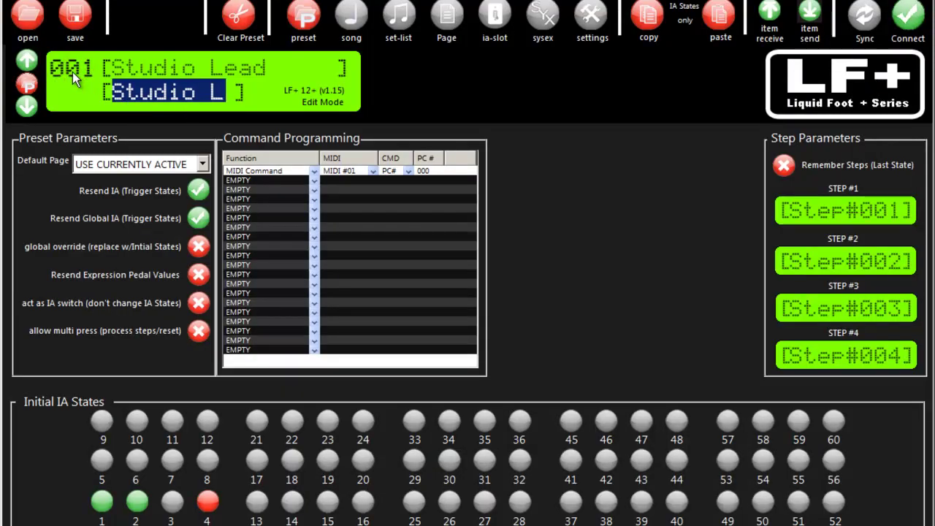
left_click_drag(169, 65, 200, 86)
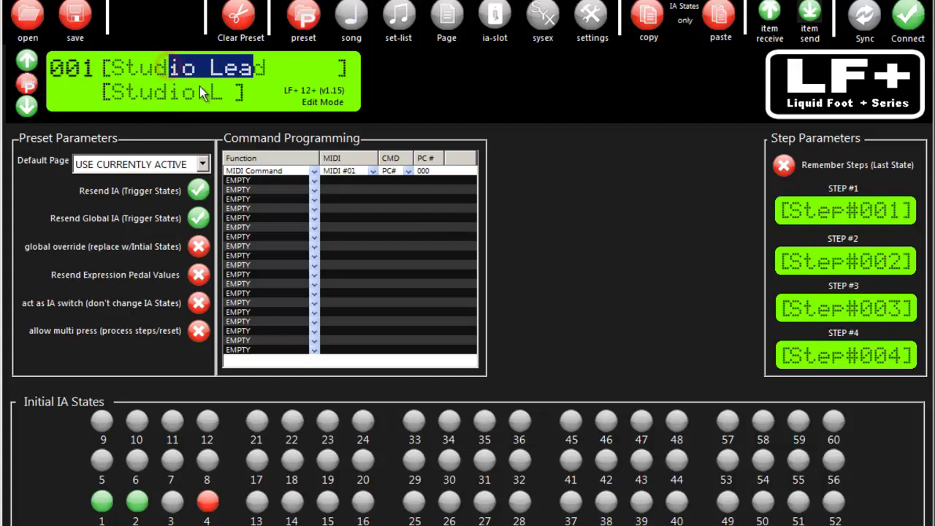
left_click_drag(127, 91, 224, 92)
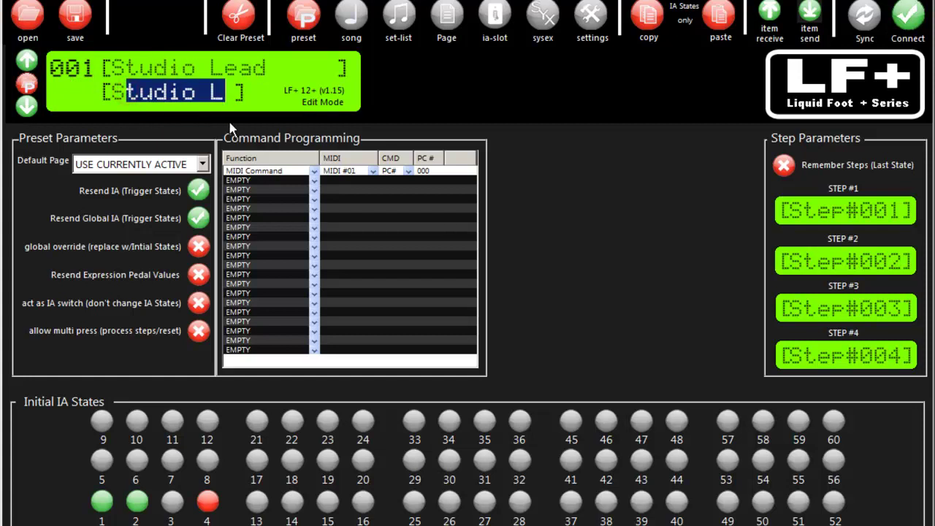
left_click(147, 69)
Replace the long preset name 'Studio Lead' with 'Change Name #001'
left_click_drag(113, 70, 338, 83)
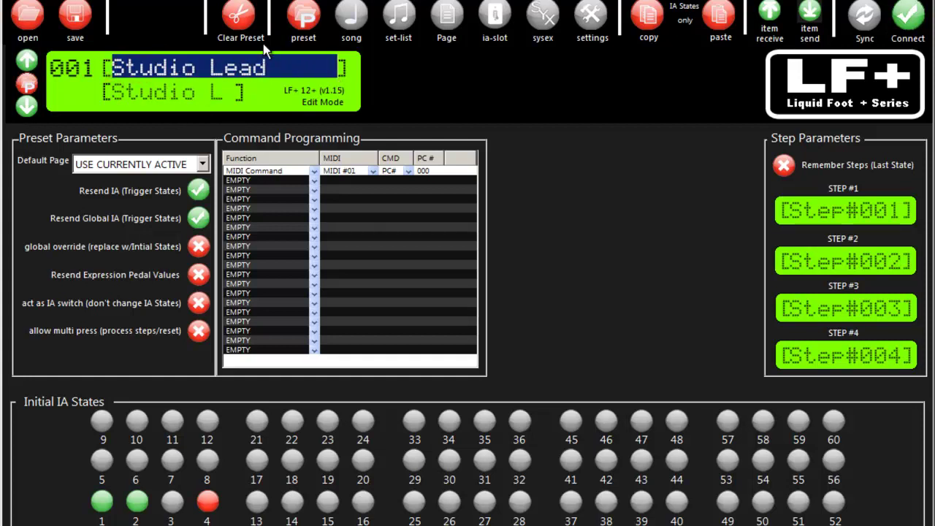
type("Change Name #1")
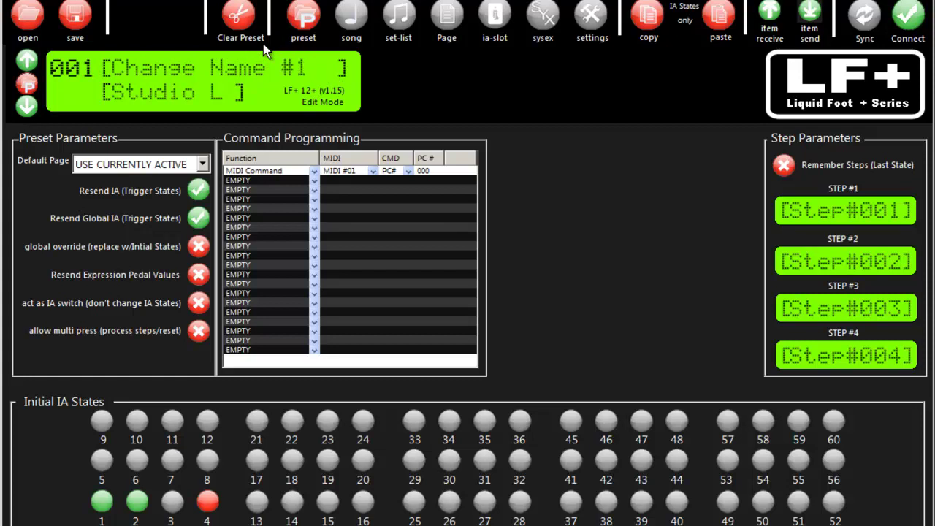
key("BackSpace")
type("001")
Set the short preset name to 'Change#2', then return focus to the long name field
key("Tab")
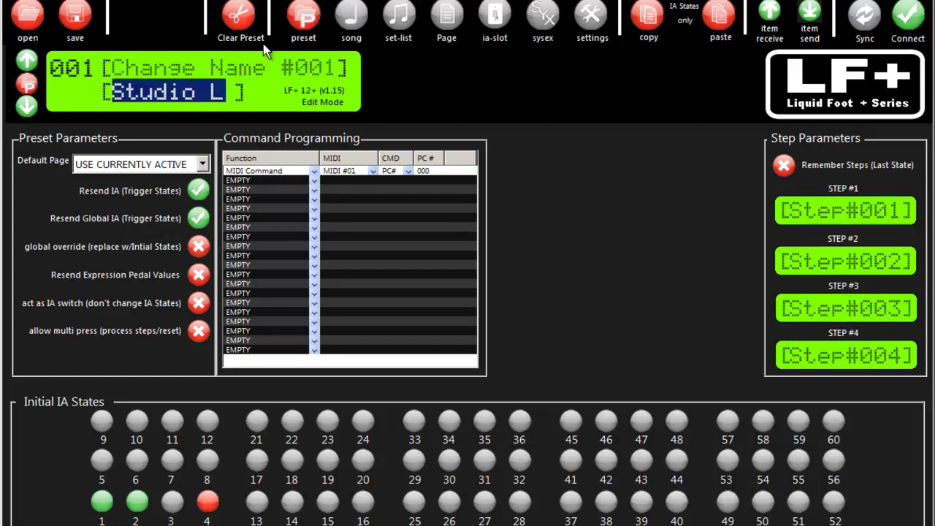
type("Vh")
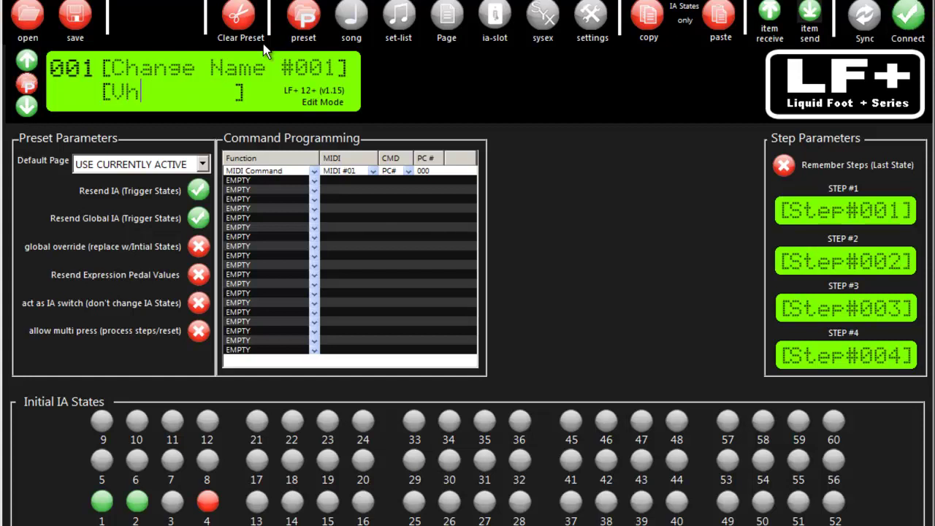
key("BackSpace")
key("BackSpace")
type("Change#2")
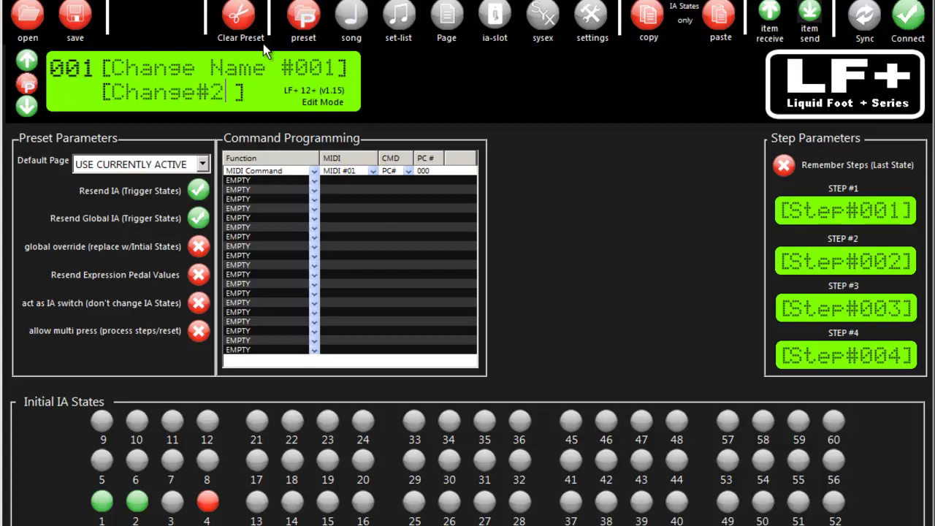
key("Tab")
key("shift+Tab")
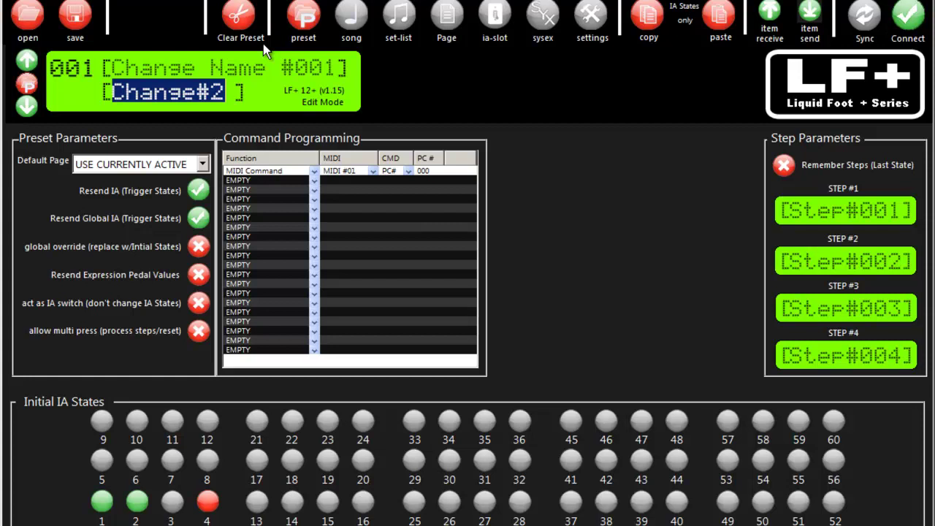
key("shift+Tab")
key("Tab")
key("Tab")
key("shift+Tab")
key("shift+Tab")
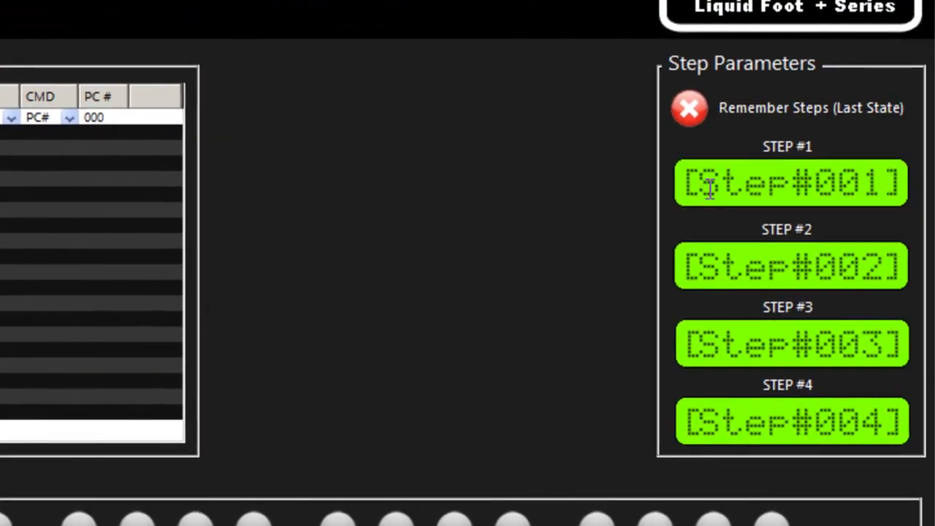
Replace 'Step#001' with 'Color Bl', and name steps 2 and 3 'Color Yl' and 'Color Wt'
left_click(705, 187)
left_click_drag(699, 184, 864, 184)
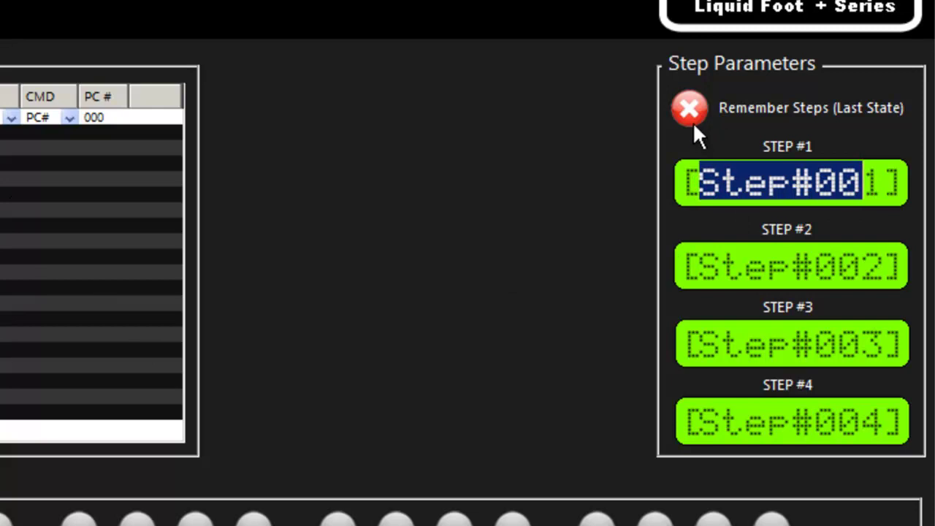
left_click(706, 188)
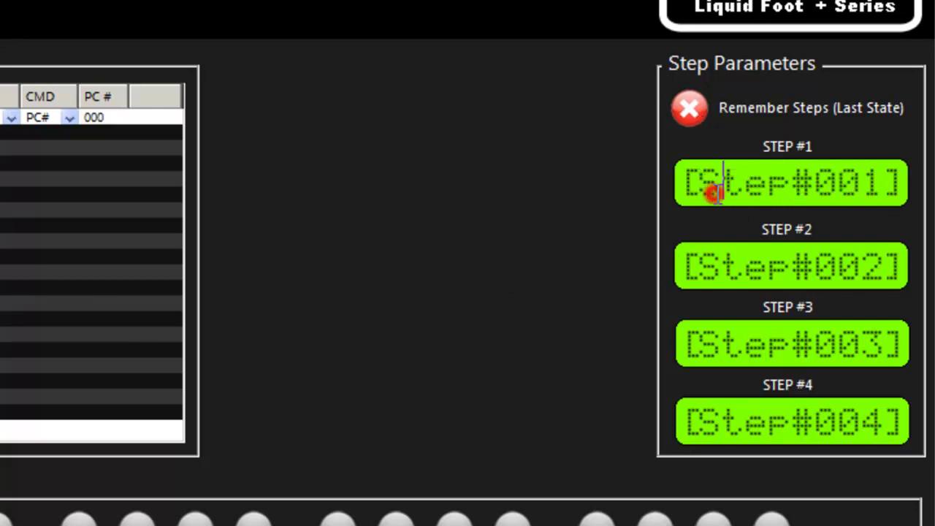
left_click_drag(701, 187, 918, 209)
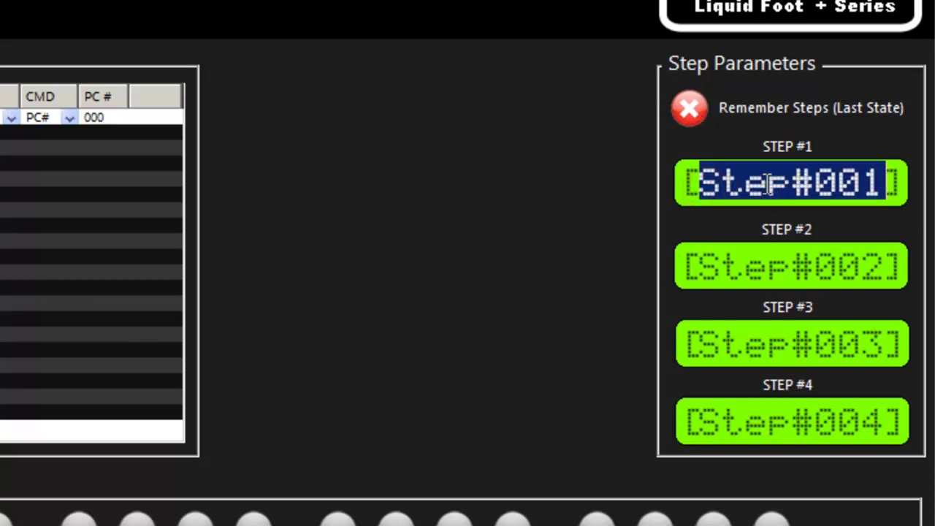
type("Color Bl")
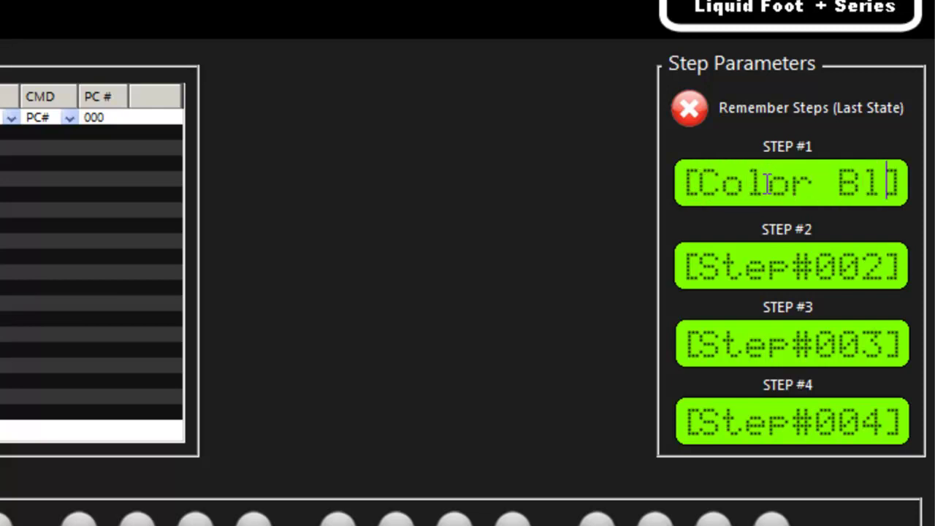
key("Tab")
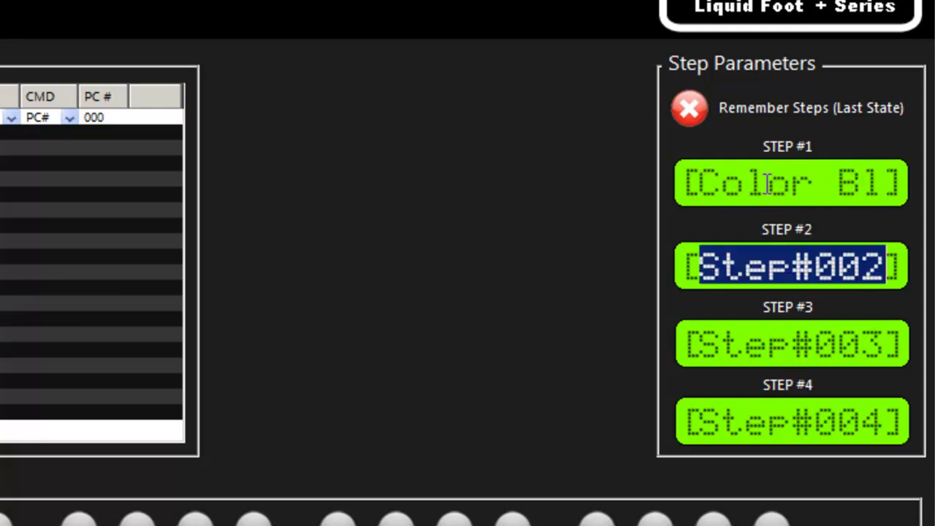
type("Color ")
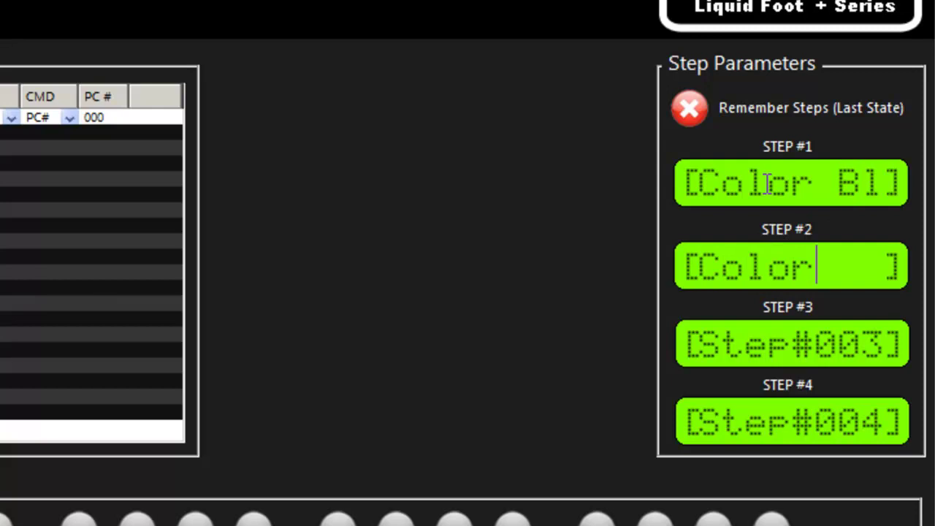
type("Yl")
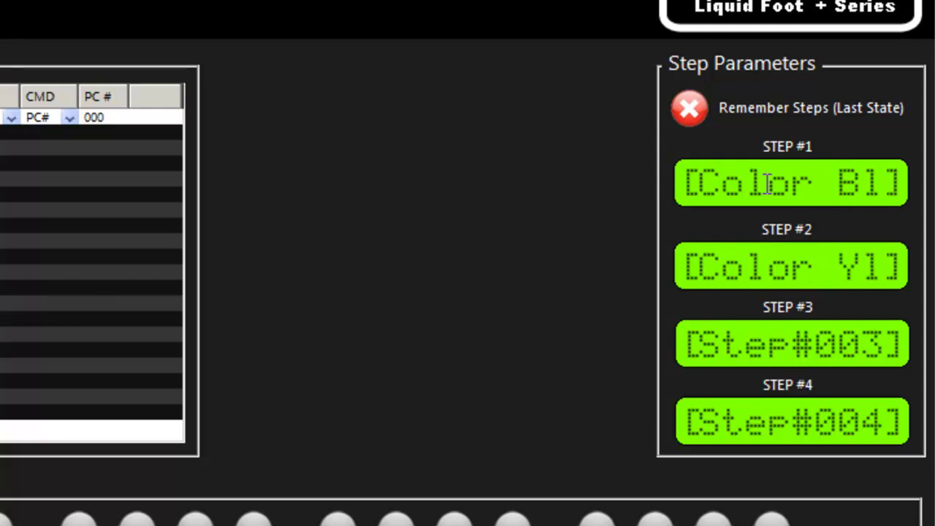
key("Tab")
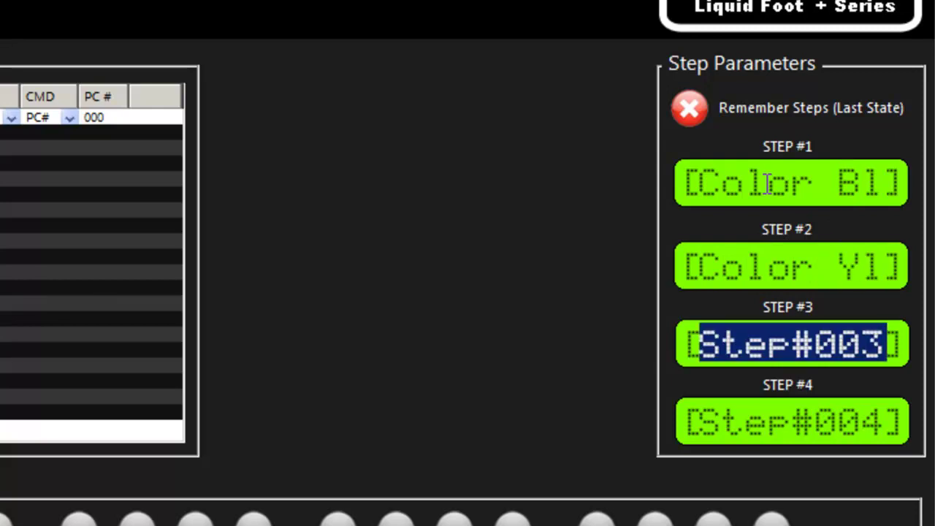
type("Color ")
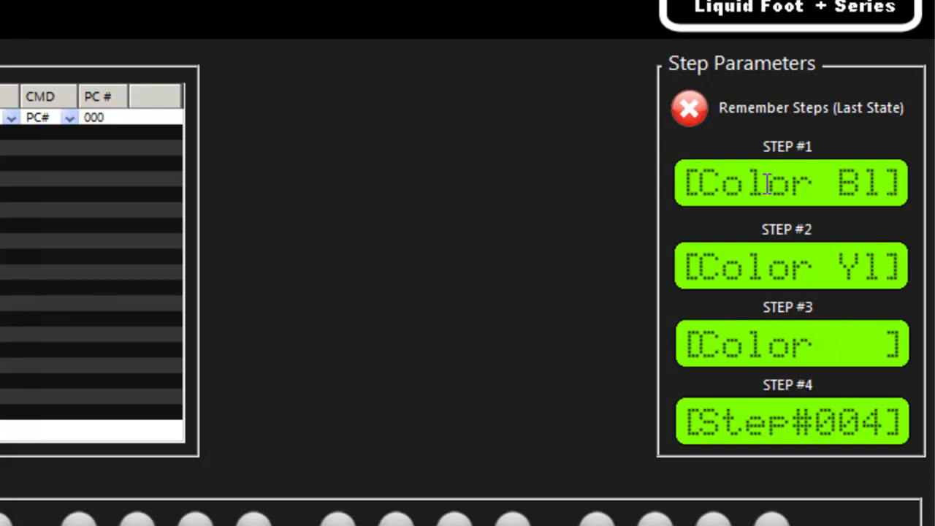
type("Wt")
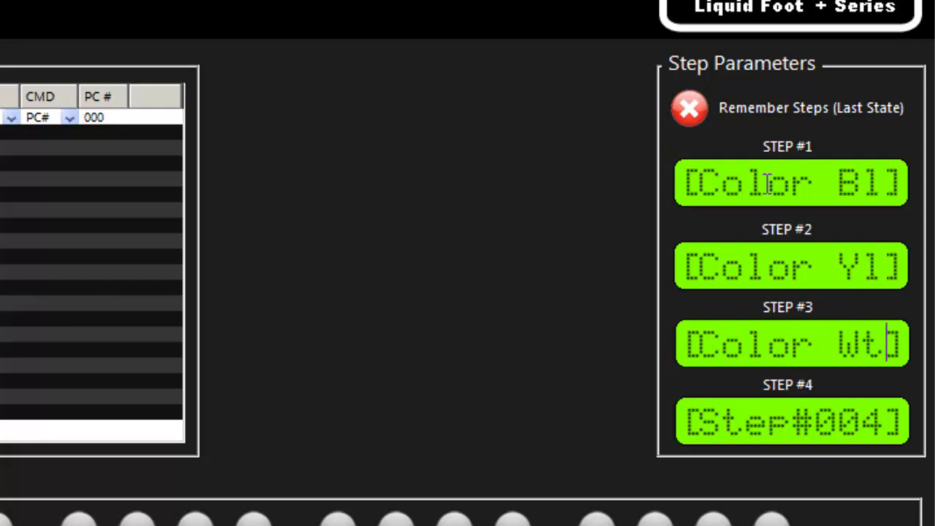
left_click(768, 410)
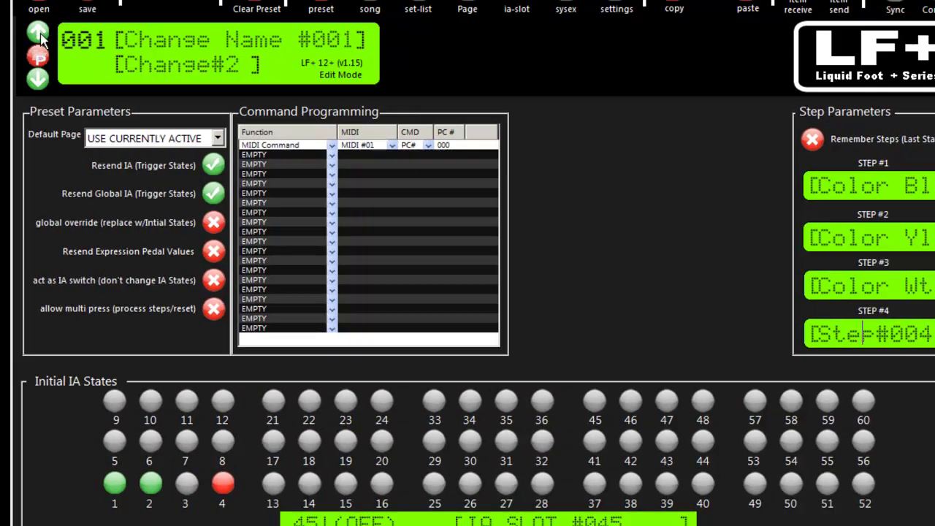
left_click(38, 34)
left_click(40, 77)
left_click(38, 33)
left_click(37, 32)
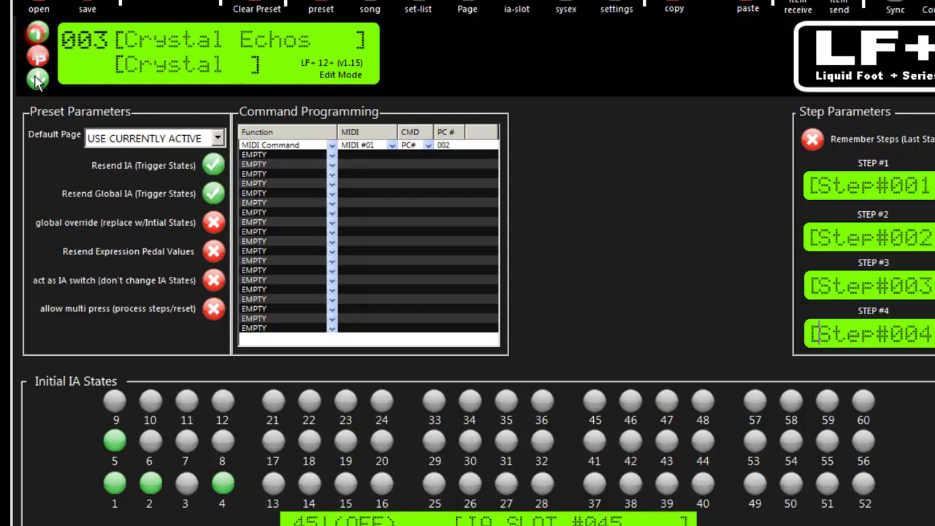
left_click(38, 78)
left_click(38, 79)
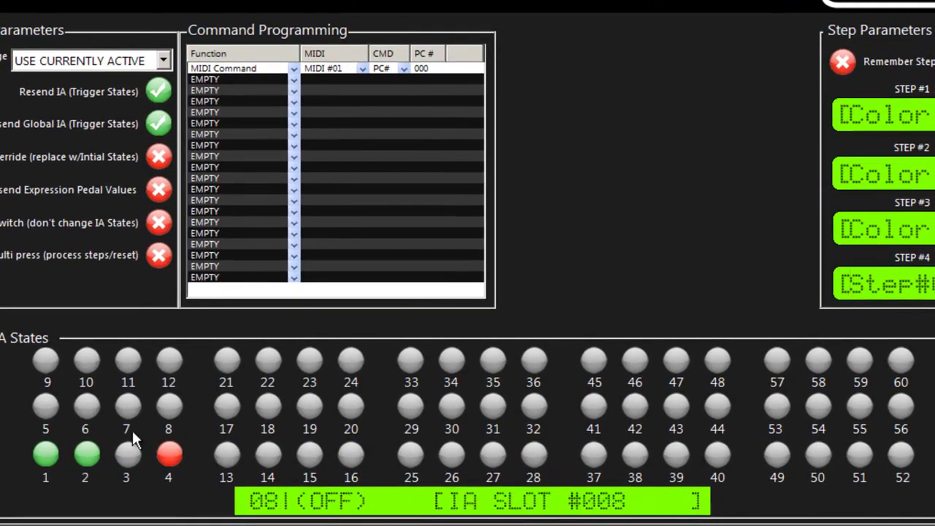
Cycle IA switch 1's initial state through on, bypass and off until it ends on red BYPASS
left_click(47, 455)
left_click(47, 455)
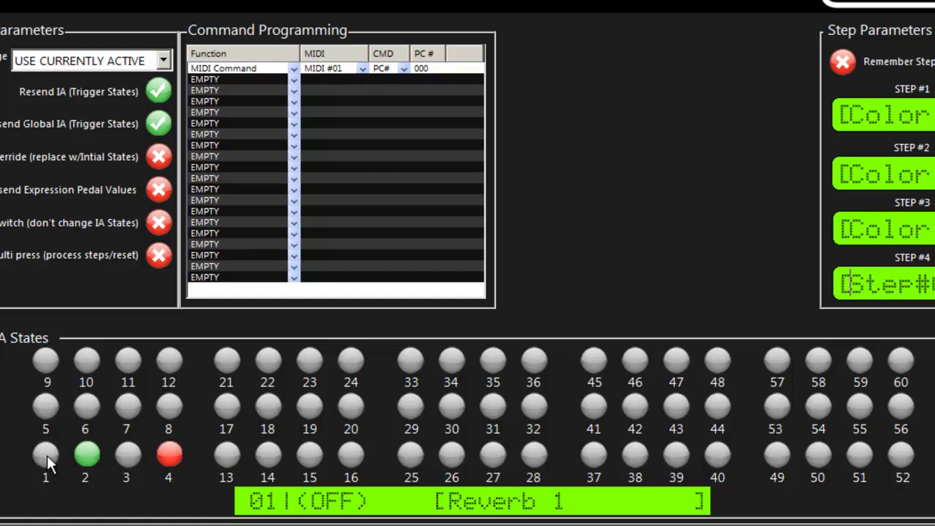
left_click(47, 455)
left_click(47, 455)
left_click(46, 457)
left_click(46, 456)
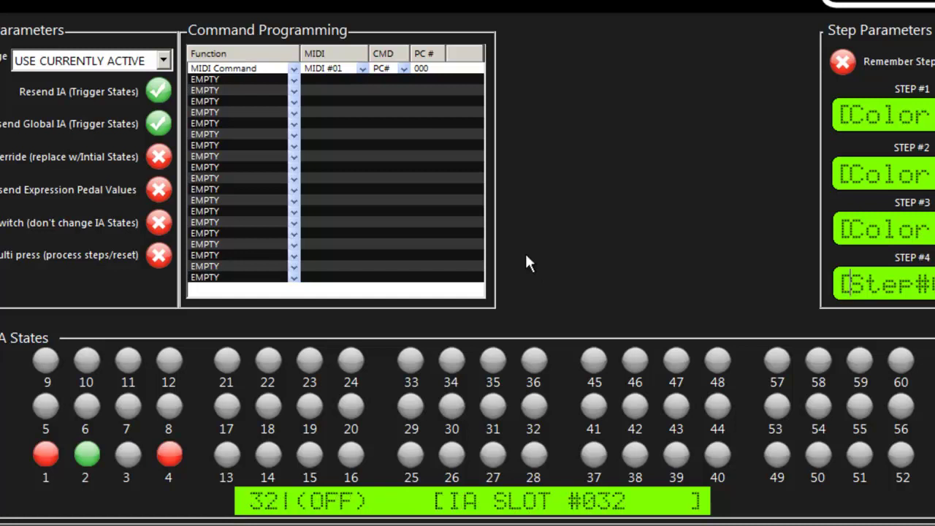
Turn initial IA states 3, 7 and 10 on and set 6, 11 and 12 to bypass
left_click(477, 5)
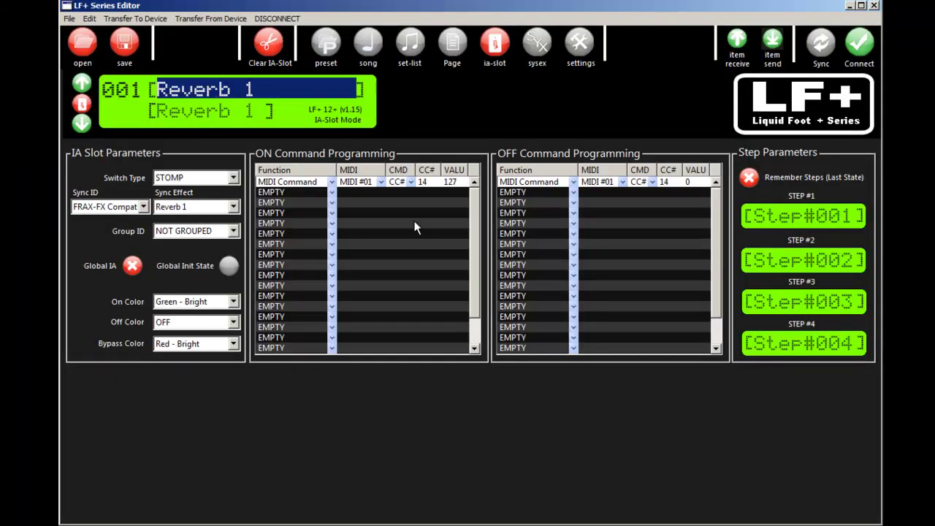
left_click(314, 52)
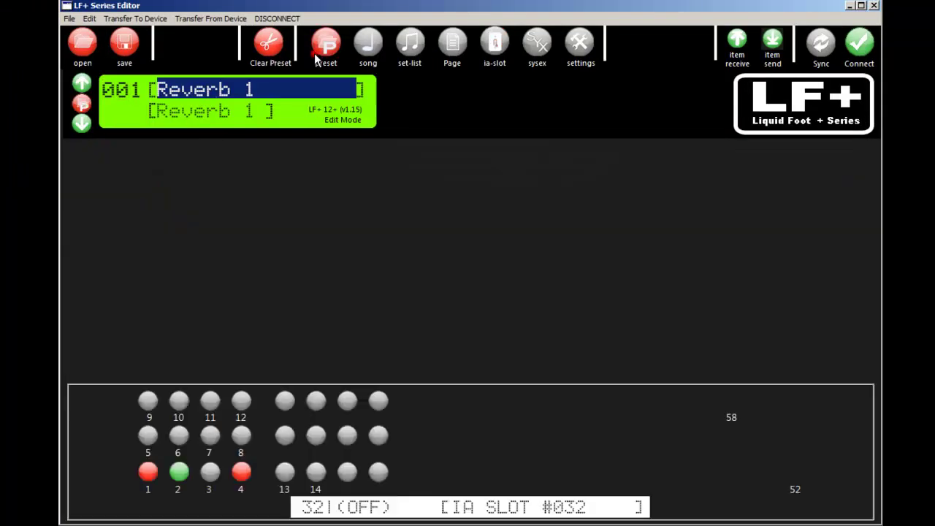
left_click(209, 471)
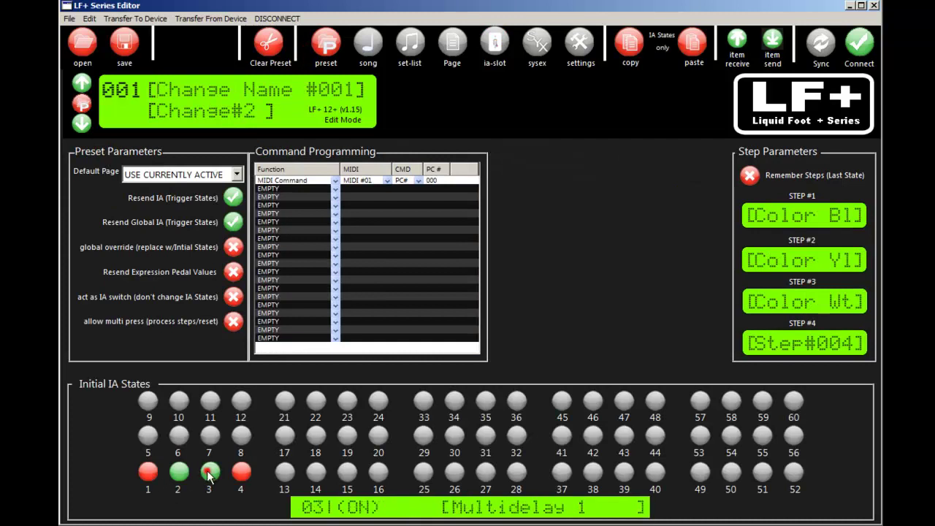
left_click(210, 435)
left_click(179, 435)
left_click(181, 400)
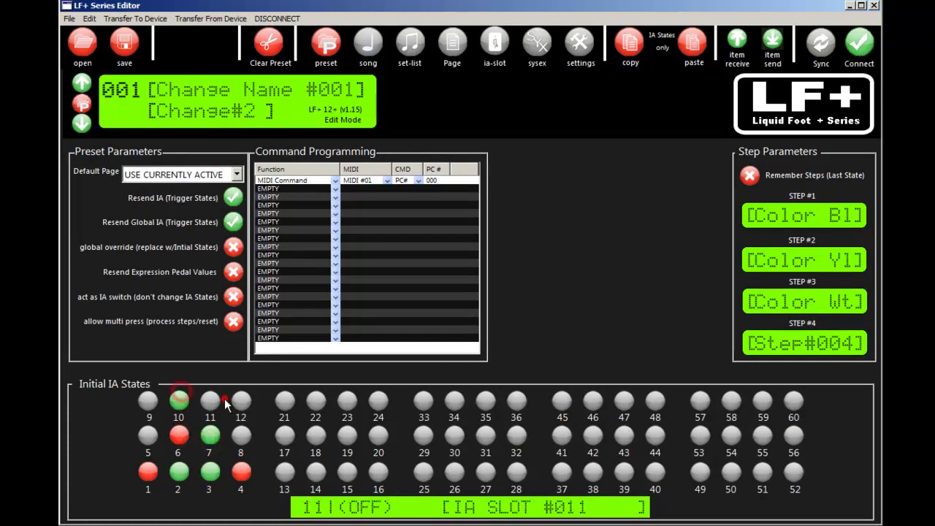
left_click(241, 400)
left_click(213, 401)
left_click(212, 402)
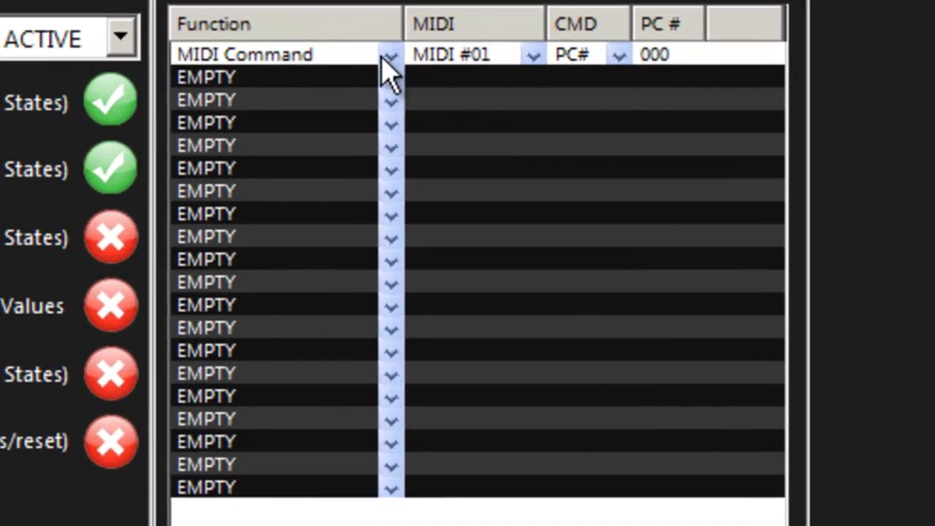
Clear command row 1 to EMPTY, then make it a Step command targeting Color Bl
left_click(390, 56)
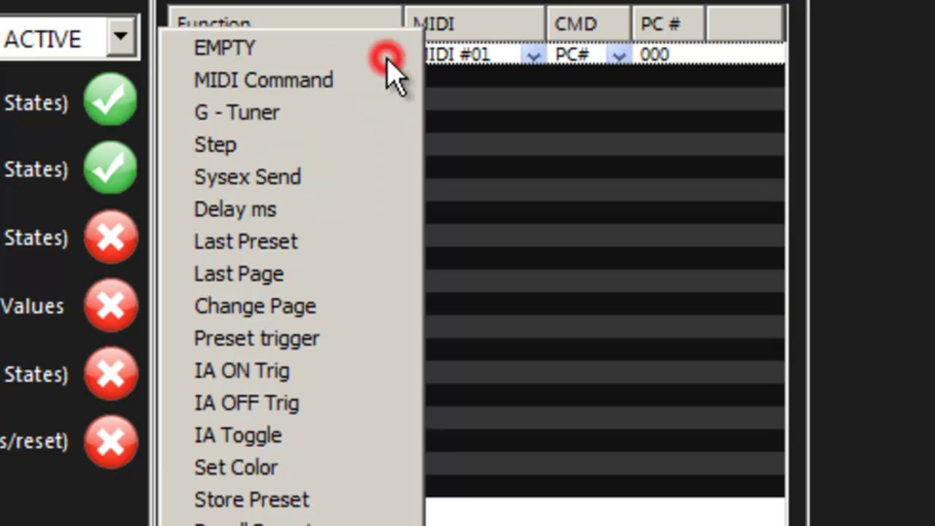
left_click(317, 42)
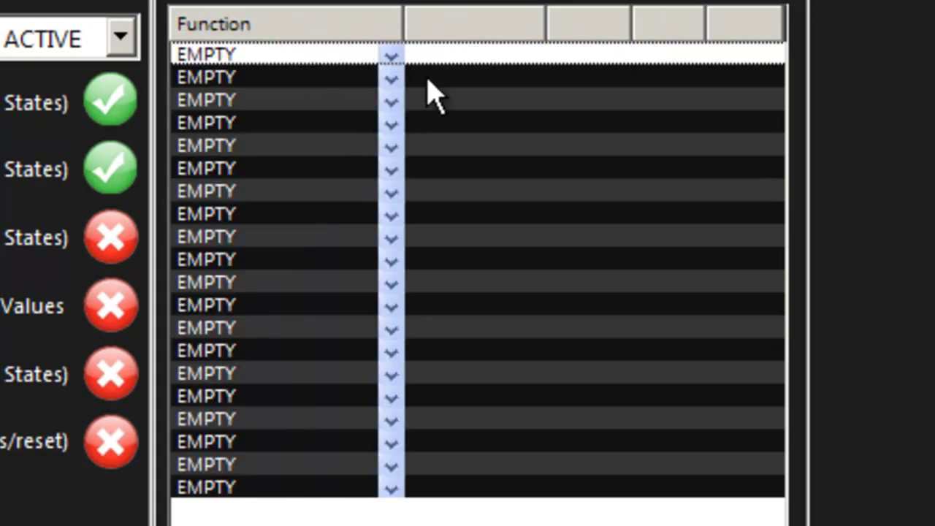
left_click(390, 56)
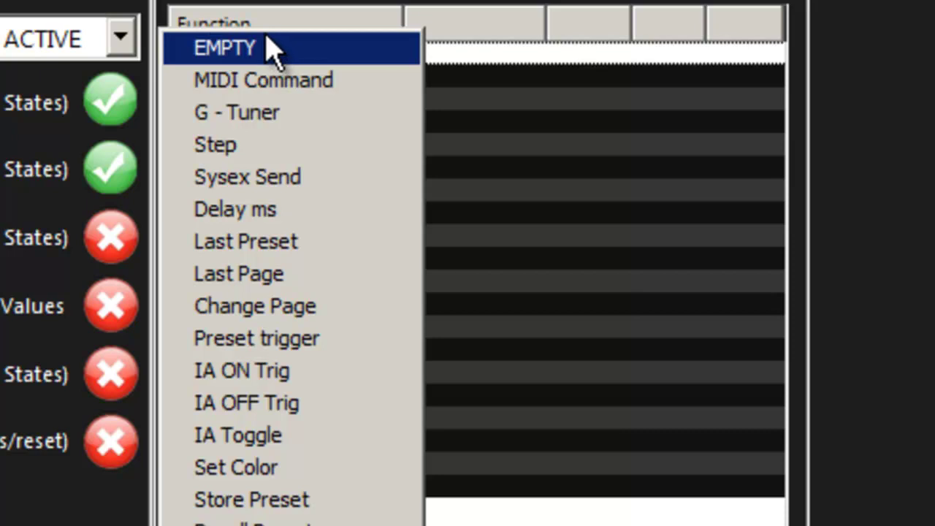
left_click(208, 146)
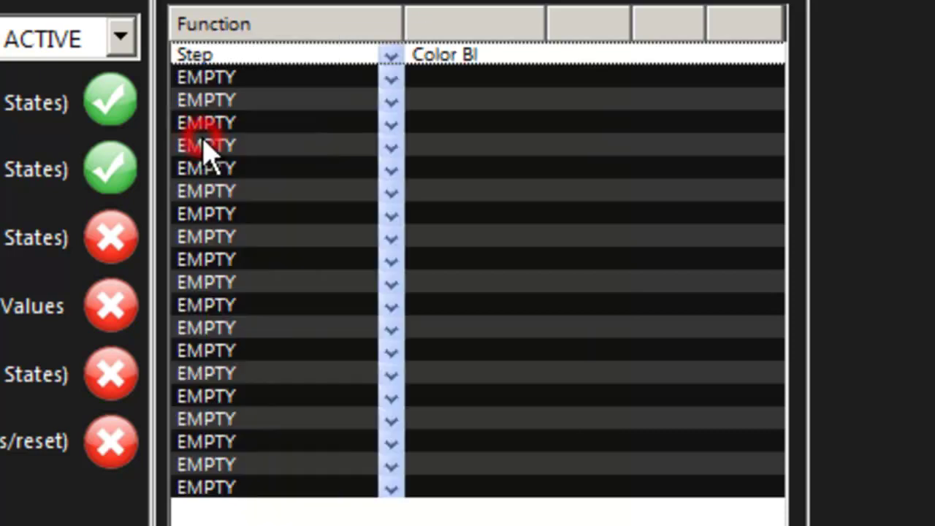
left_click(441, 62)
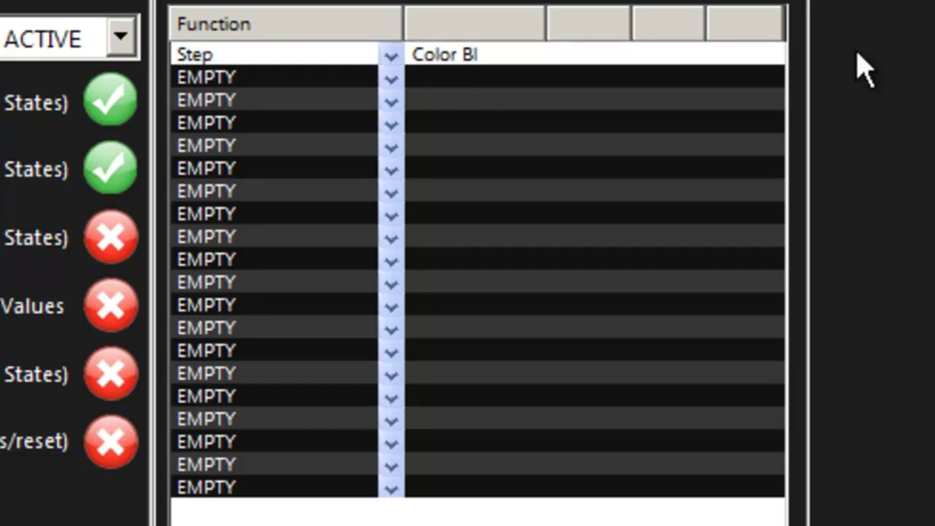
left_click(392, 77)
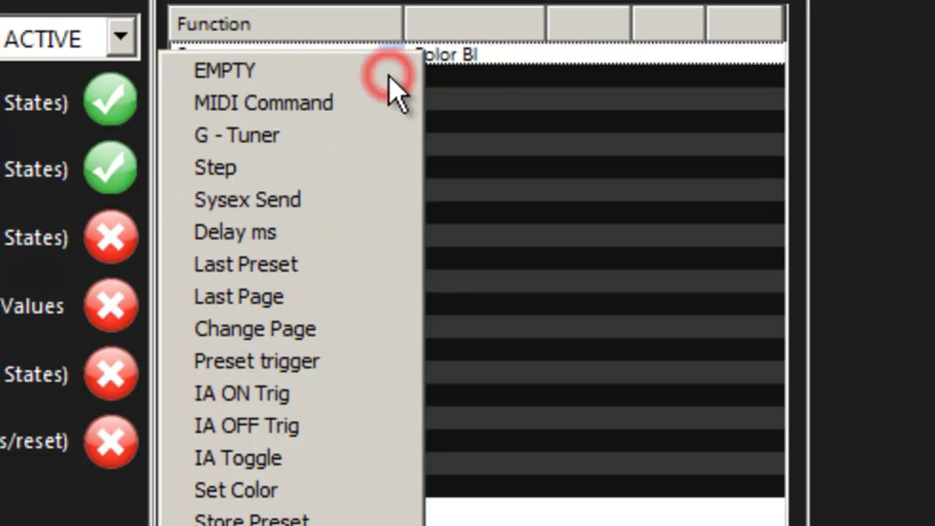
left_click(490, 215)
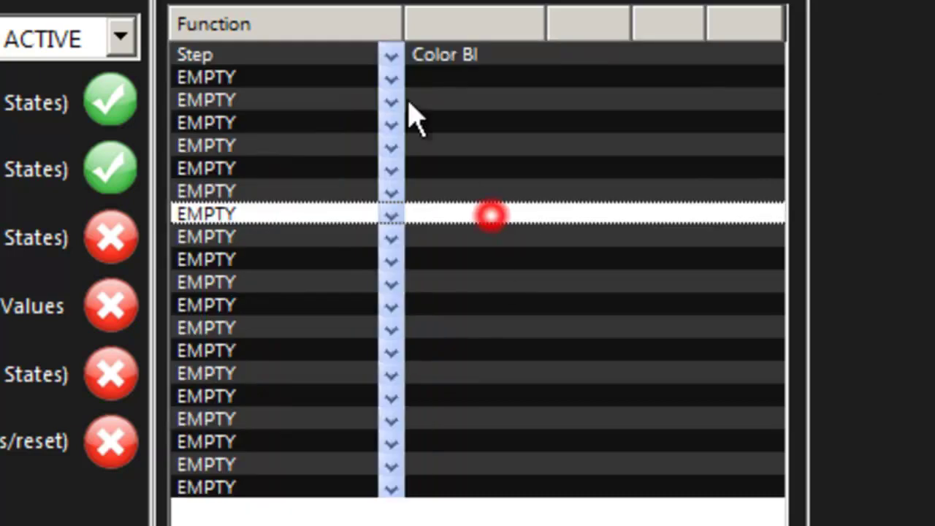
left_click(390, 79)
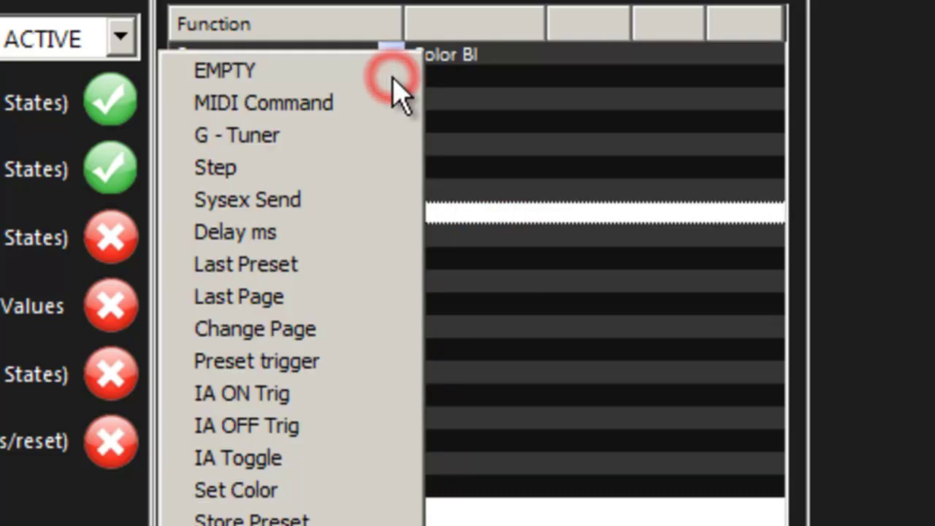
Make command row 2 a Set Color with colour Blue (Dim)
left_click(264, 489)
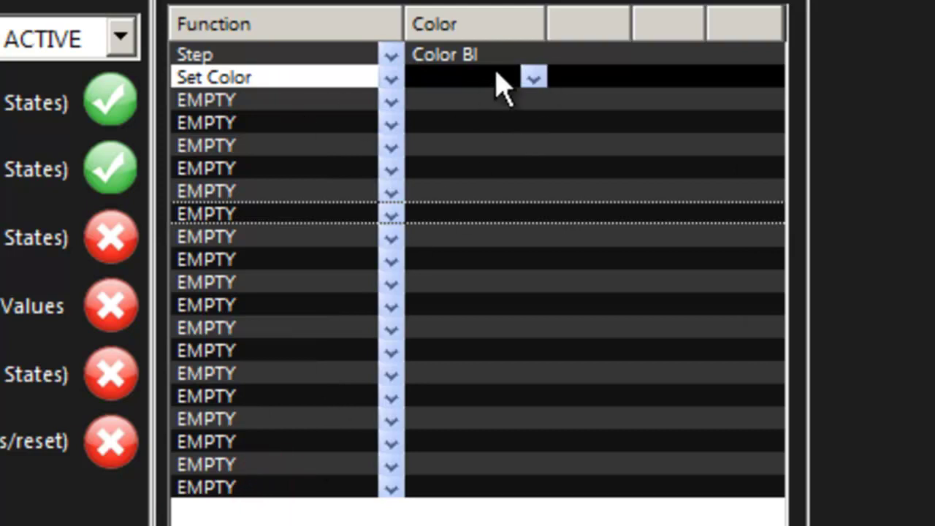
left_click(533, 78)
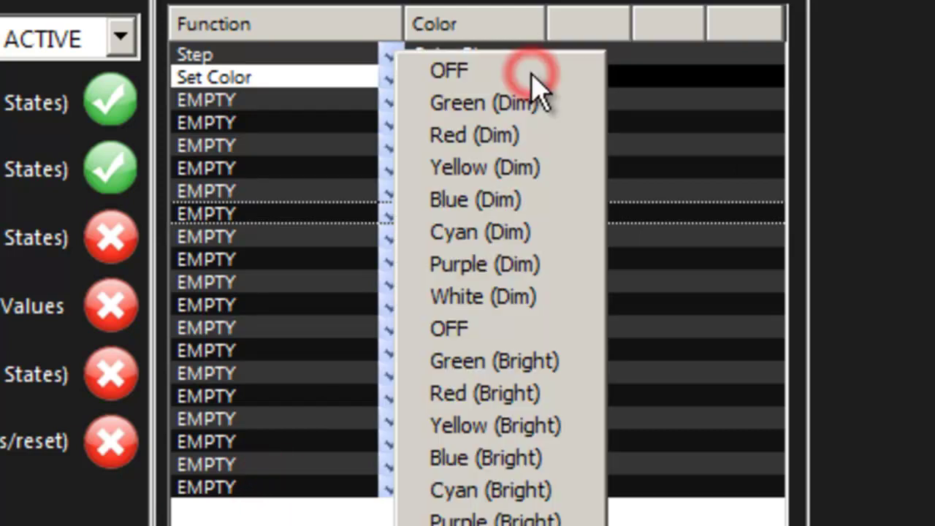
left_click(497, 459)
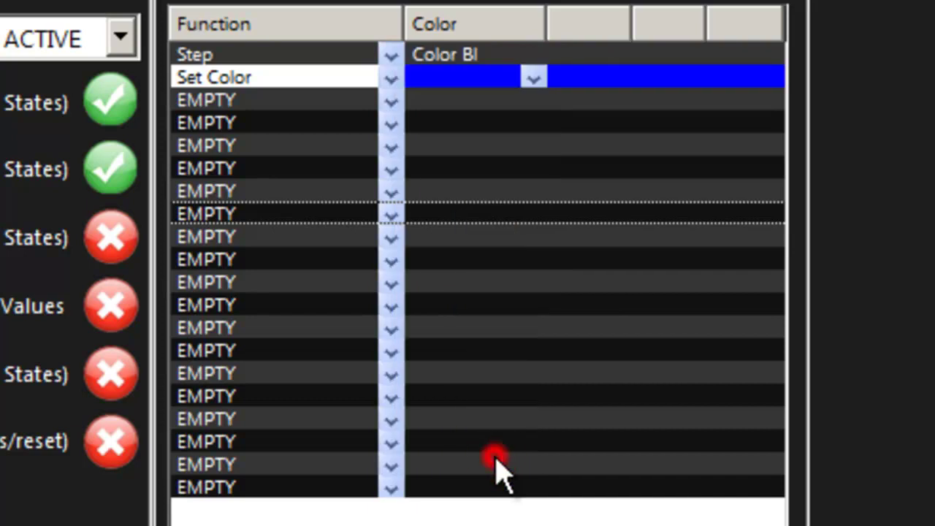
left_click(535, 79)
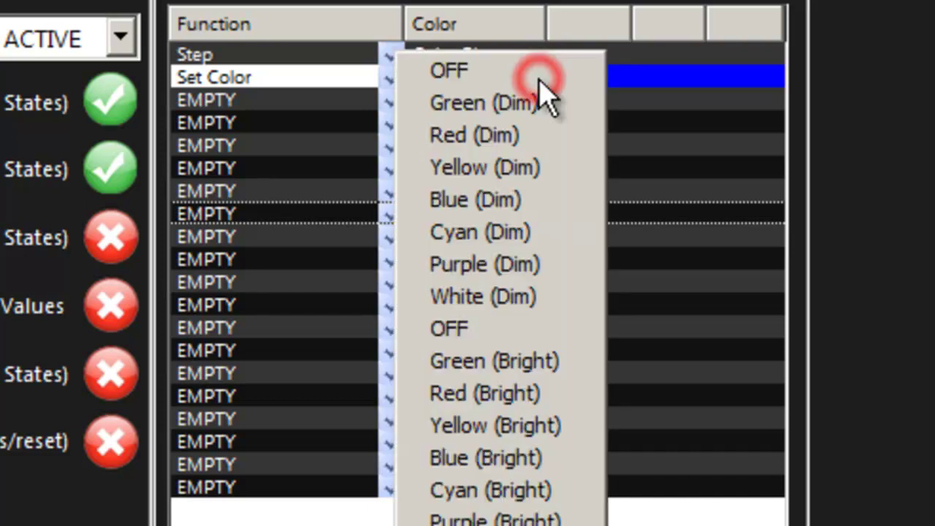
left_click(507, 200)
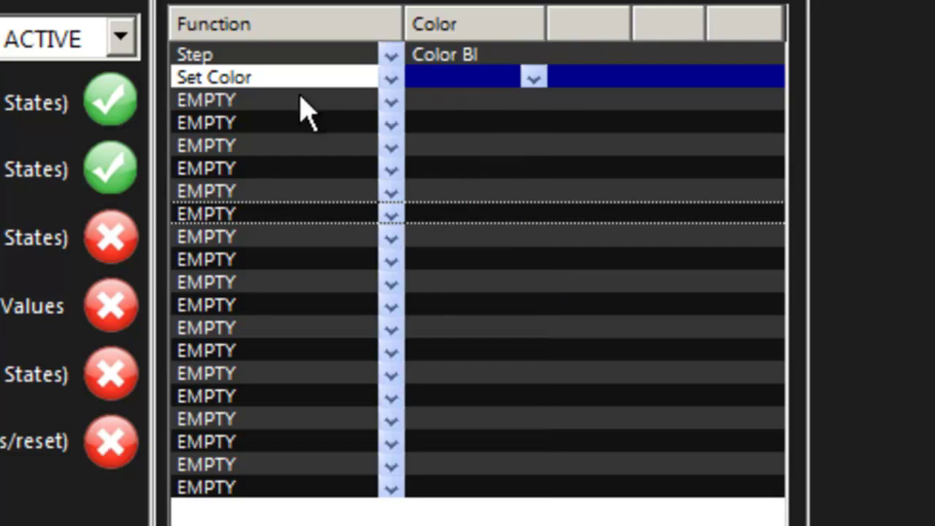
Make row 3 a Step to Color Yl and row 4 a Set Color Yellow (Bright)
left_click(390, 106)
left_click(292, 189)
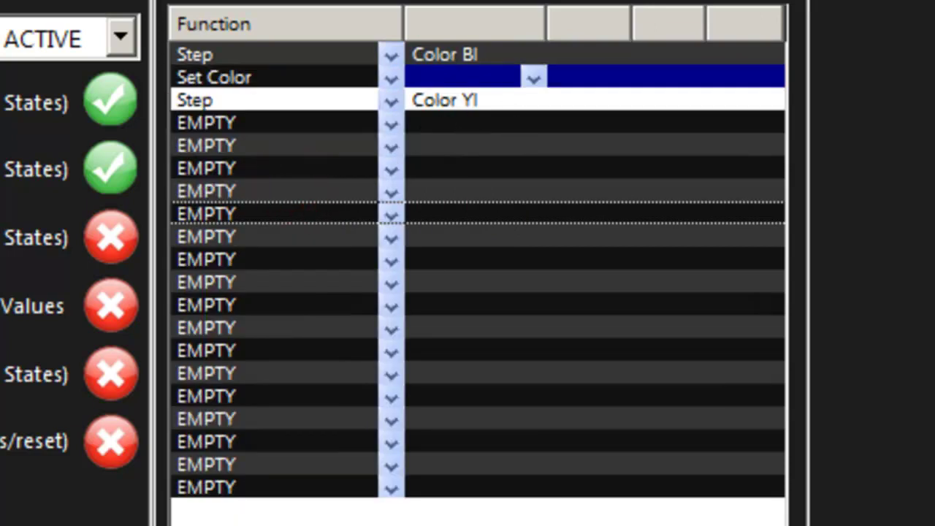
left_click(391, 125)
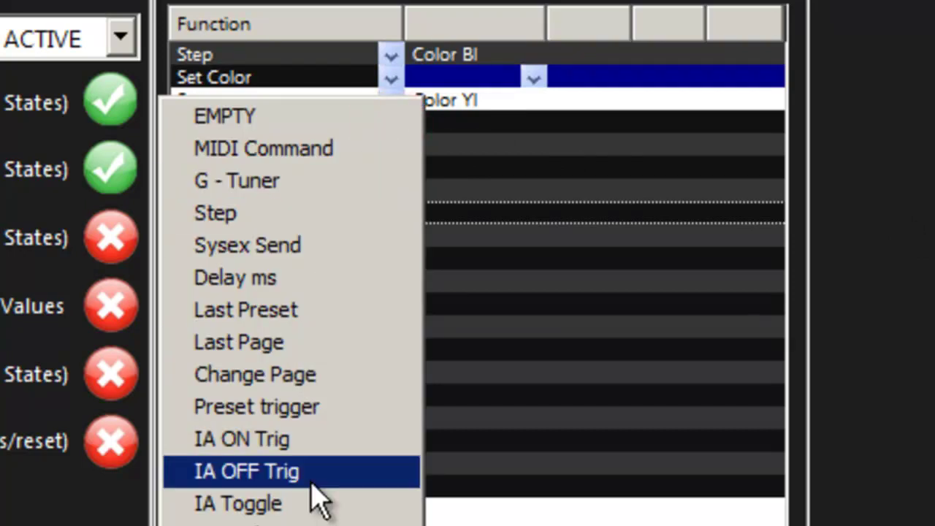
left_click(314, 518)
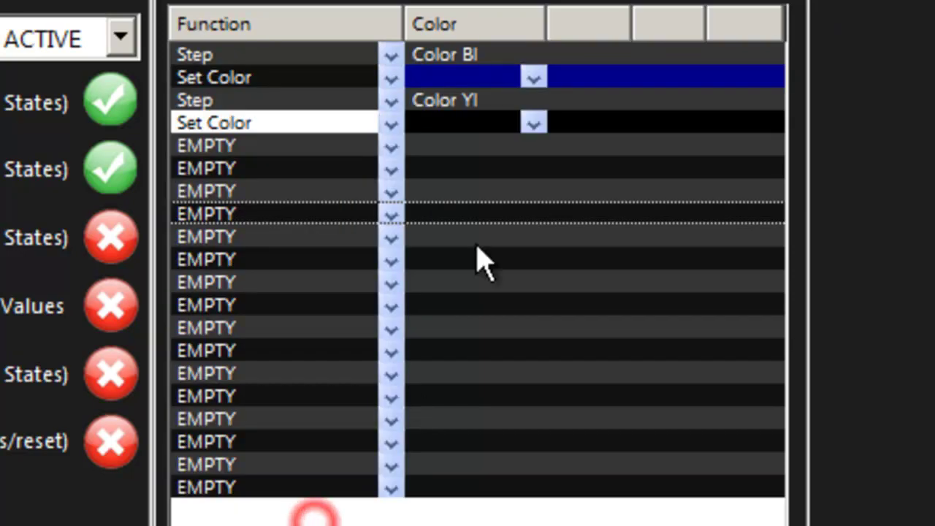
left_click(532, 130)
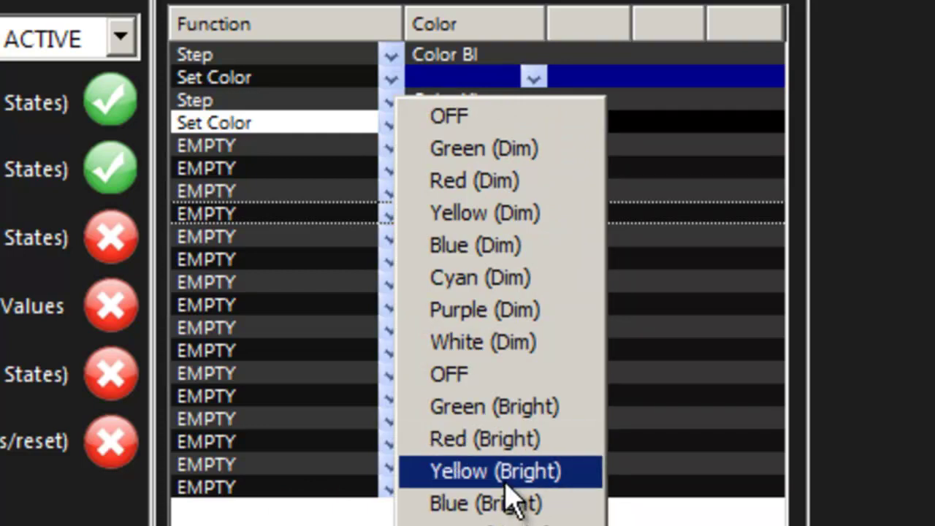
left_click(527, 472)
Make row 5 a Step to Color Wt and row 6 a Set Color White
left_click(390, 147)
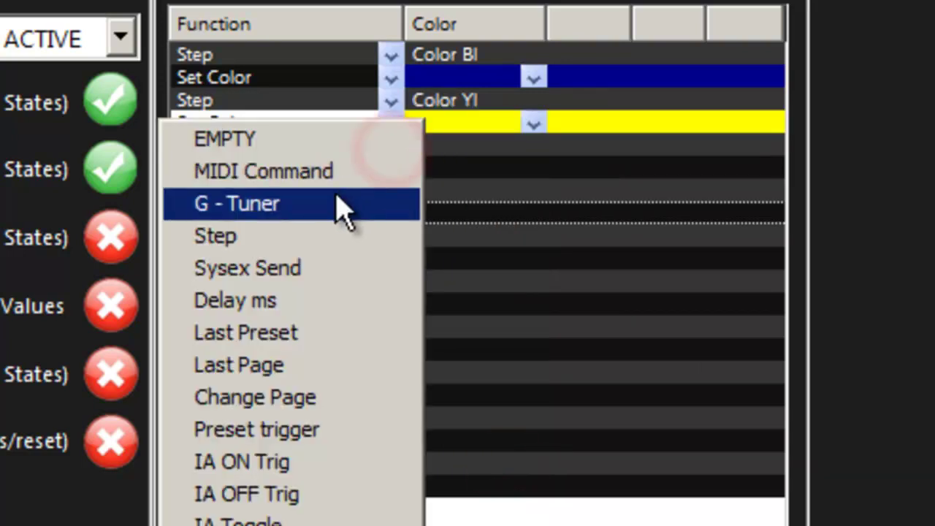
left_click(307, 240)
left_click(391, 168)
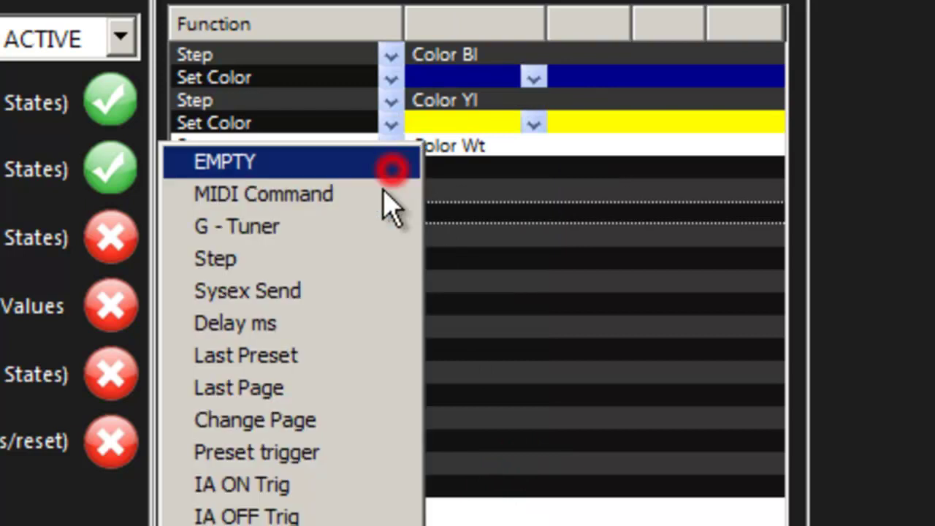
left_click(292, 520)
left_click(532, 167)
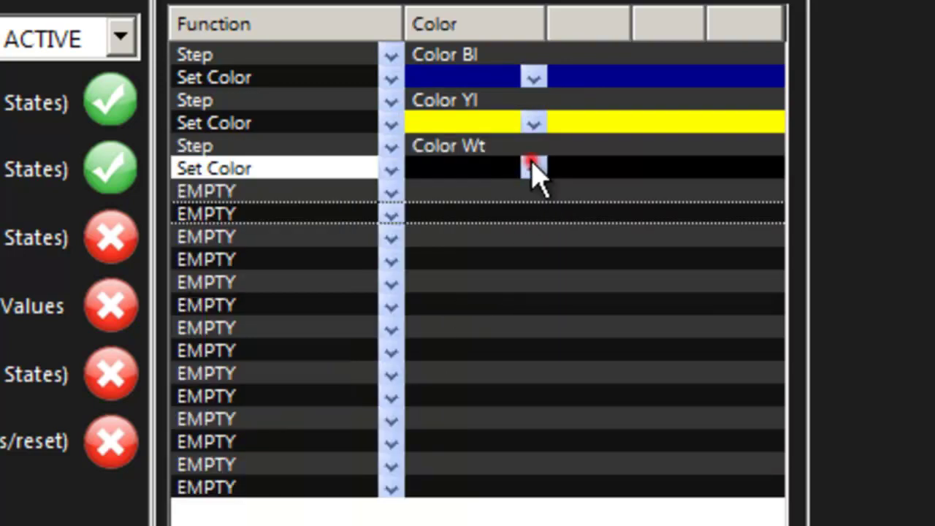
left_click(497, 523)
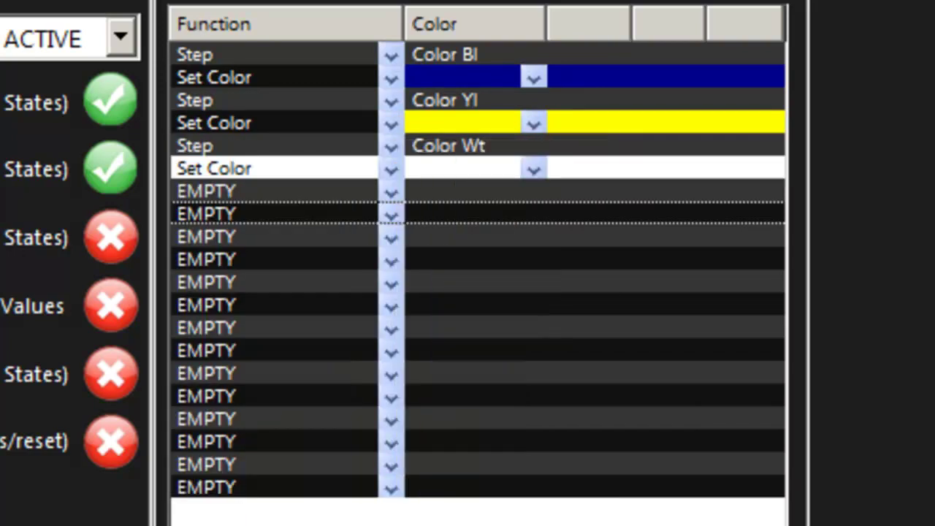
Drag the Set Color and Step rows to new positions, leaving the white Set Color last
left_click(447, 213)
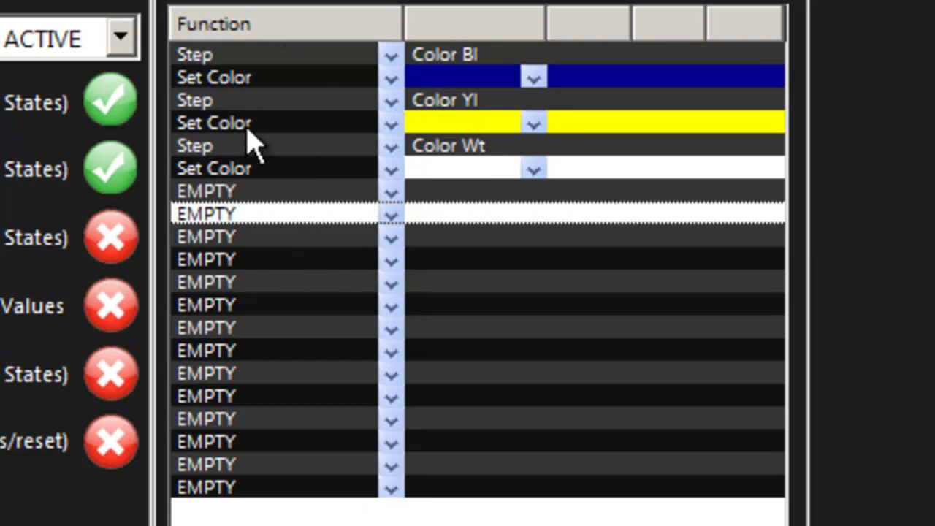
left_click_drag(248, 124, 261, 239)
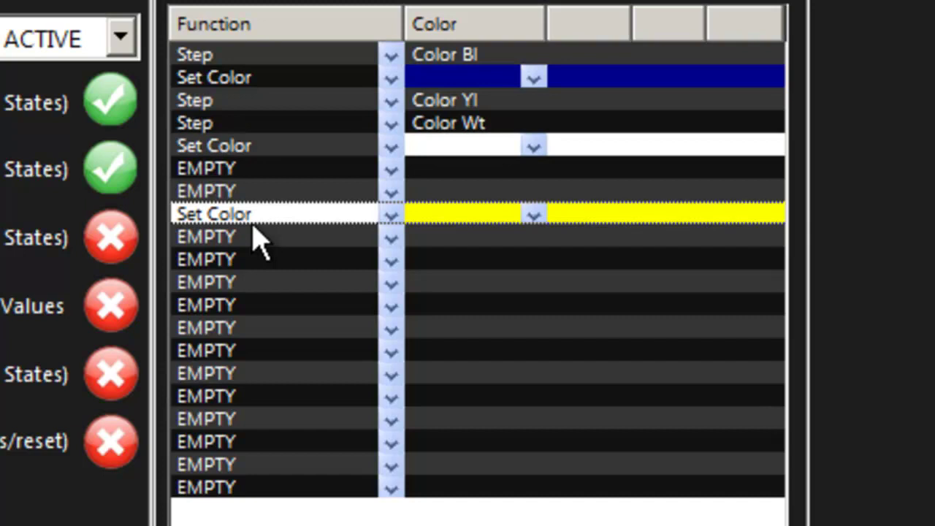
left_click_drag(235, 79, 247, 191)
left_click_drag(248, 125, 240, 38)
left_click_drag(227, 98, 250, 120)
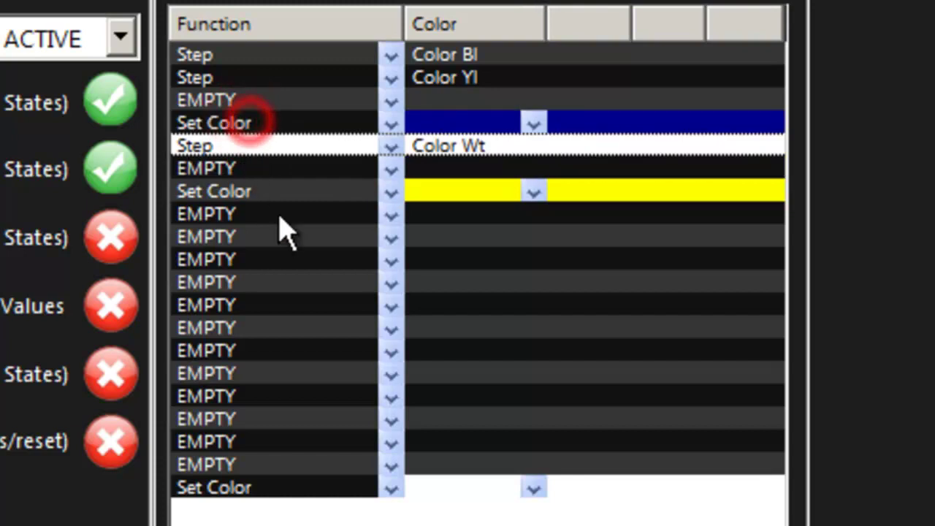
Clear the yellow Set Color and Color Wt step rows to EMPTY
left_click(387, 126)
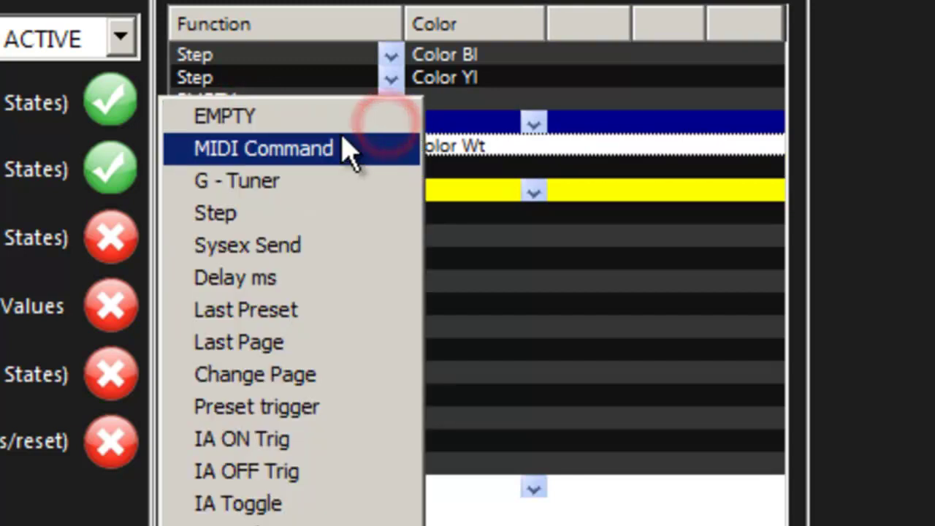
left_click(340, 123)
left_click(387, 488)
left_click(355, 486)
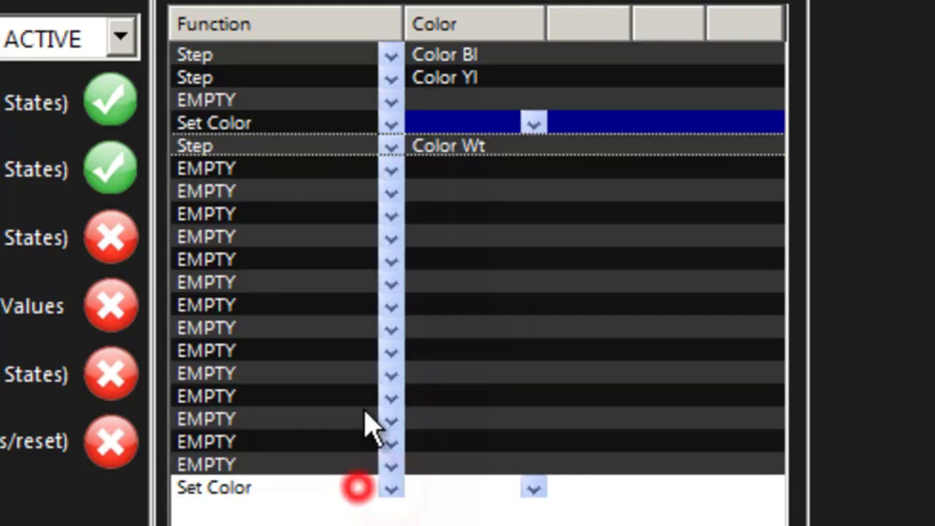
left_click(387, 143)
left_click(360, 138)
Clear the first command row to EMPTY and reopen its function list
left_click(391, 76)
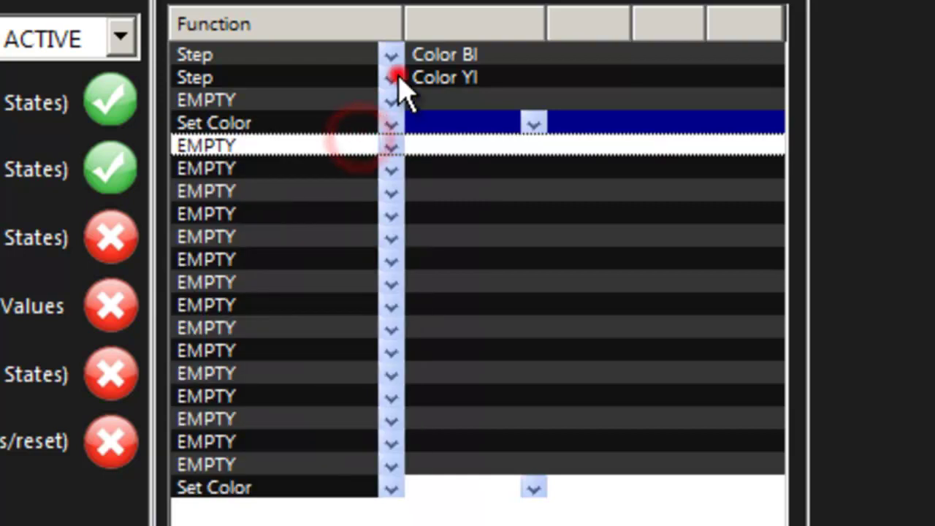
left_click(380, 60)
left_click(389, 56)
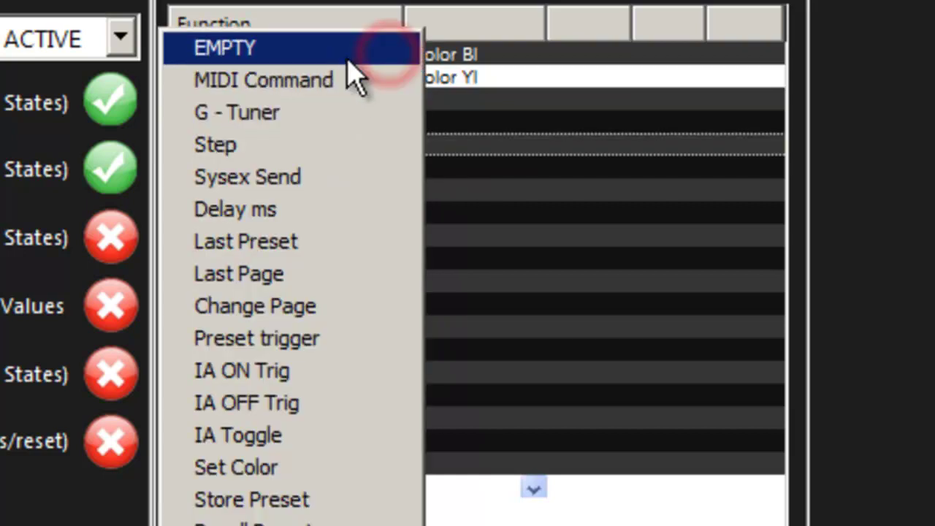
left_click(350, 52)
left_click(391, 77)
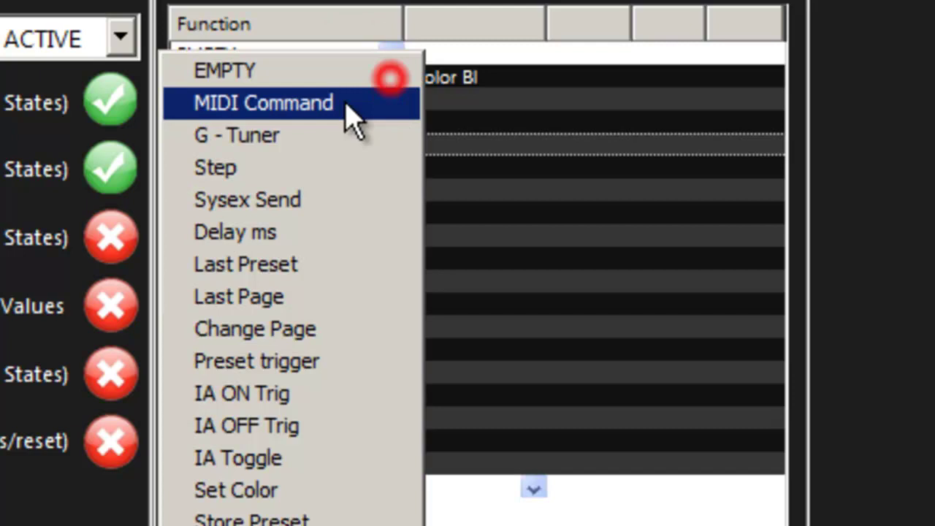
left_click(334, 68)
left_click(393, 55)
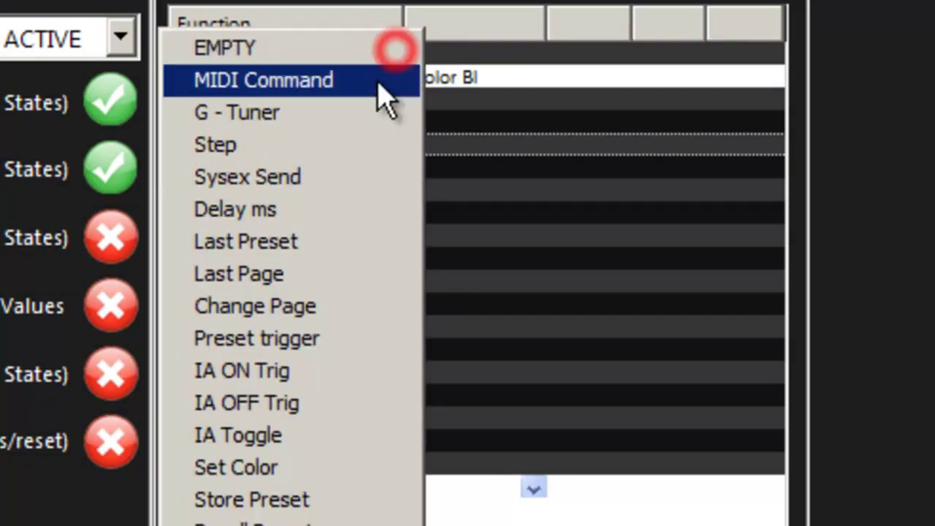
Make row 1 a MIDI Command on MIDI #01 sending program change PC# 100
left_click(296, 85)
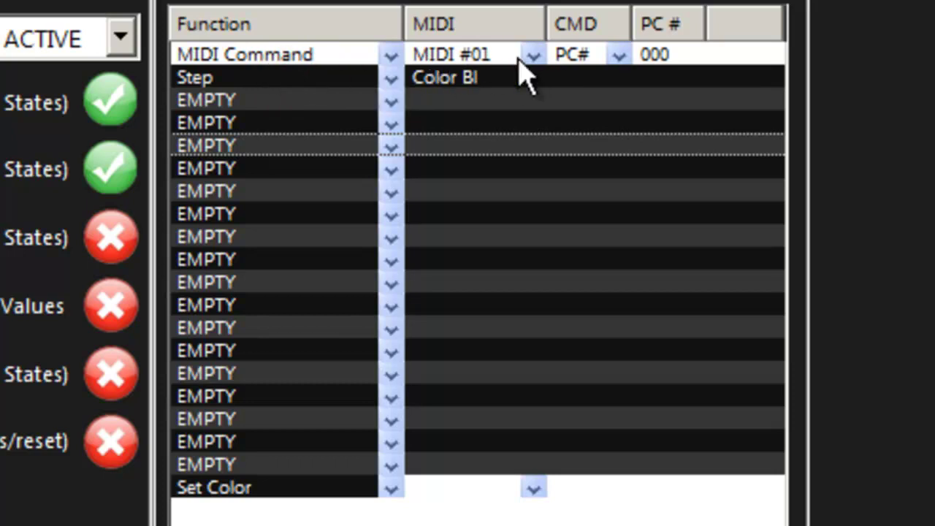
left_click(541, 56)
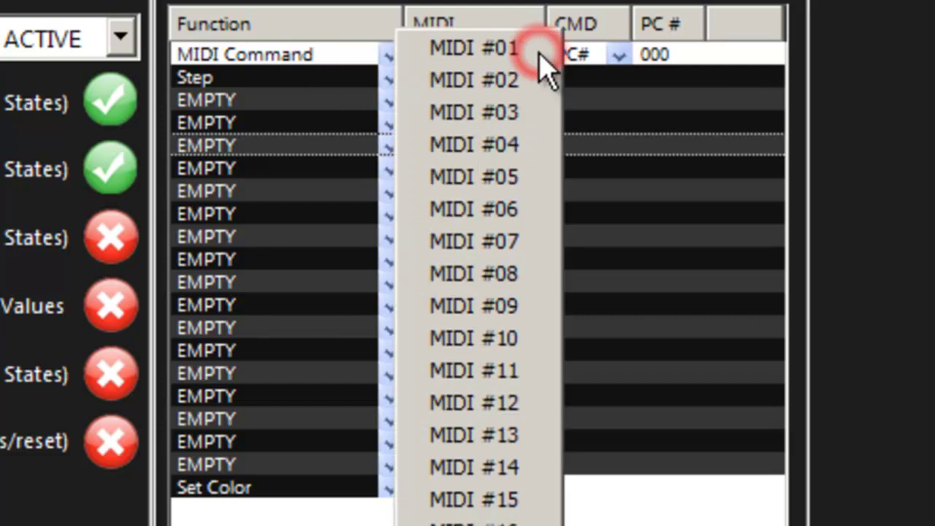
left_click(490, 49)
left_click(619, 57)
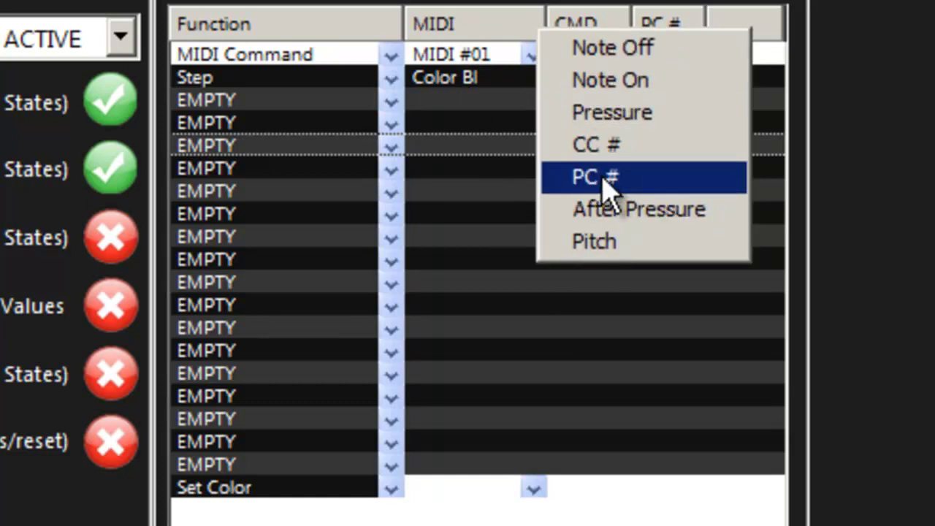
left_click(607, 176)
left_click(650, 54)
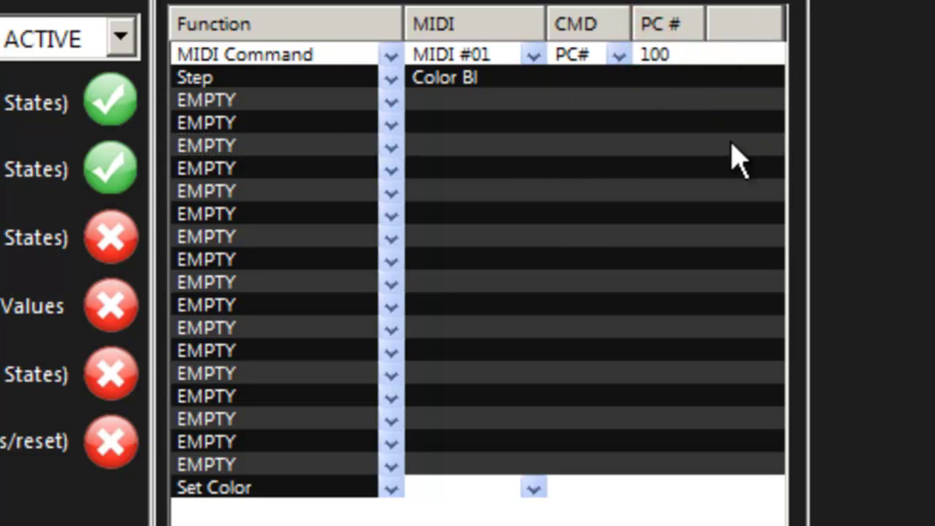
left_click(391, 77)
Add a MIDI Command row sending MIDI #01 CC# 100 with value 127
left_click(363, 97)
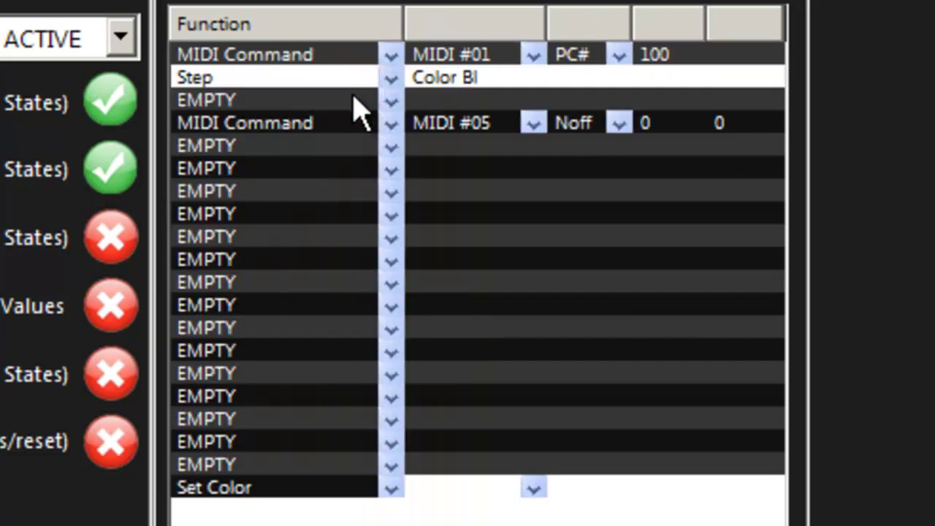
left_click(325, 124)
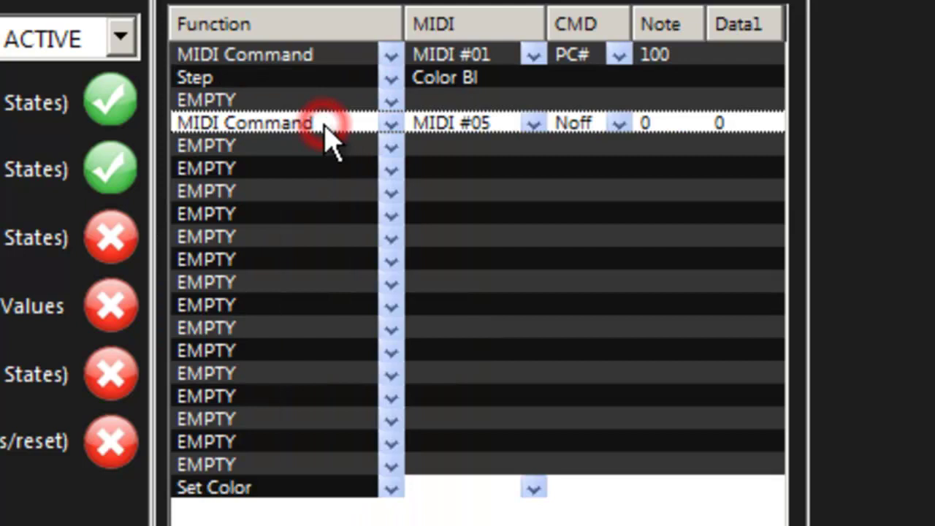
left_click(533, 123)
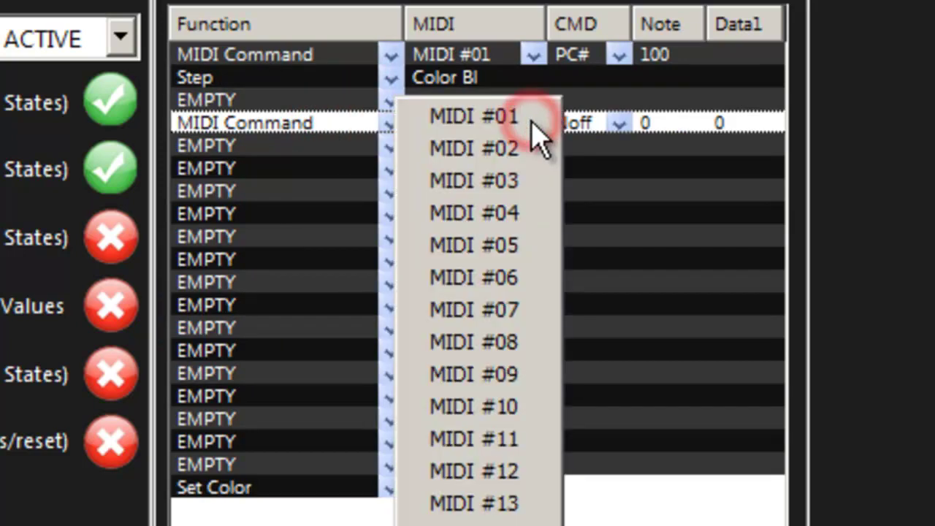
left_click(502, 121)
left_click(633, 123)
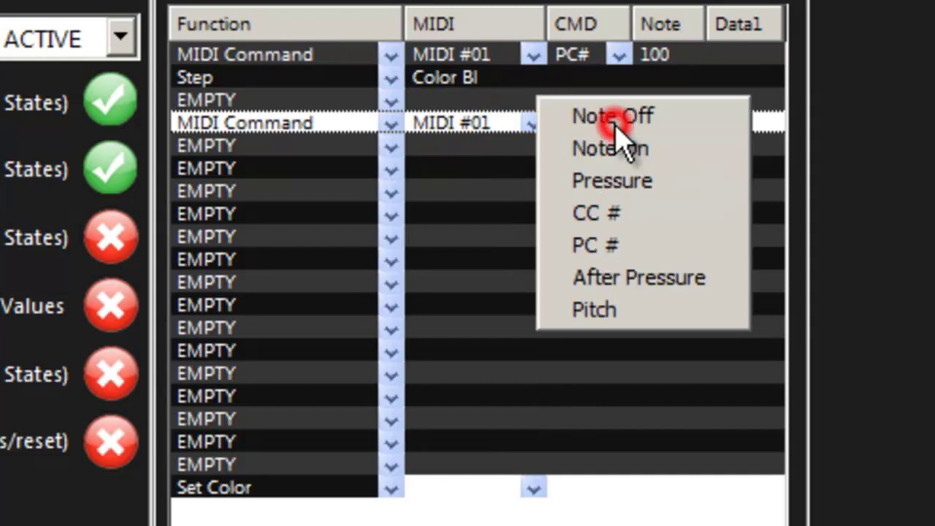
left_click(601, 210)
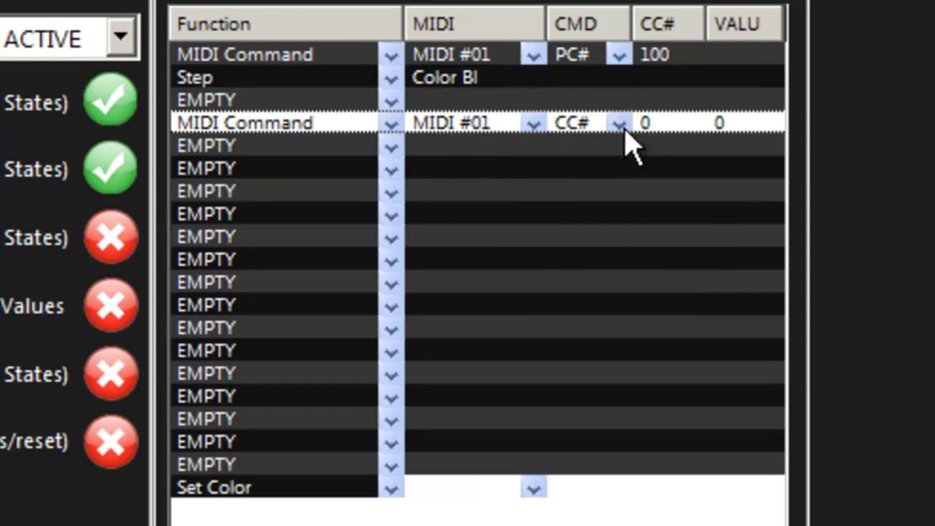
left_click(662, 121)
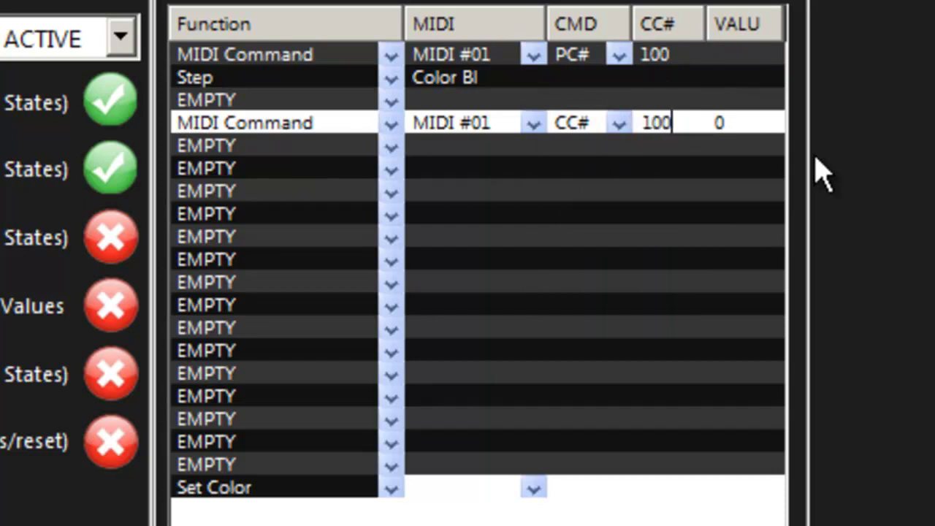
left_click(725, 124)
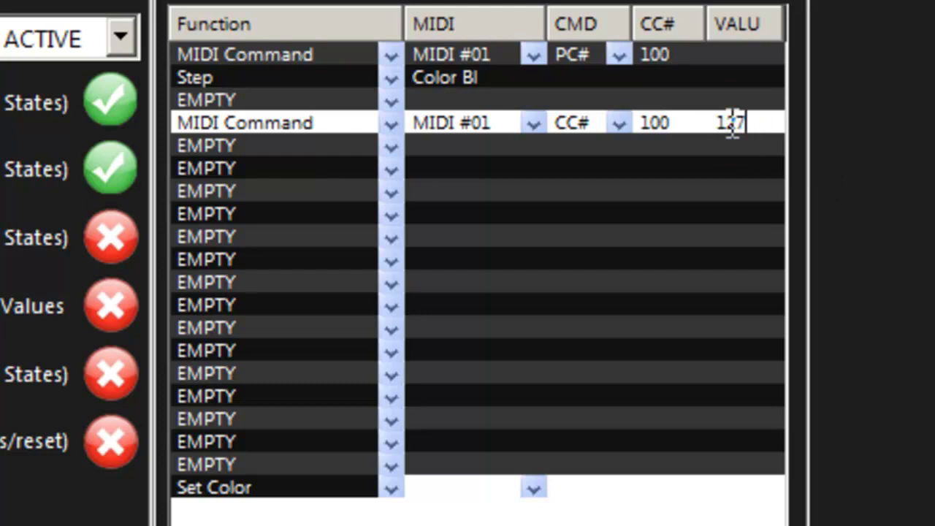
Turn the empty row below into a Note Off MIDI Command
left_click(349, 152)
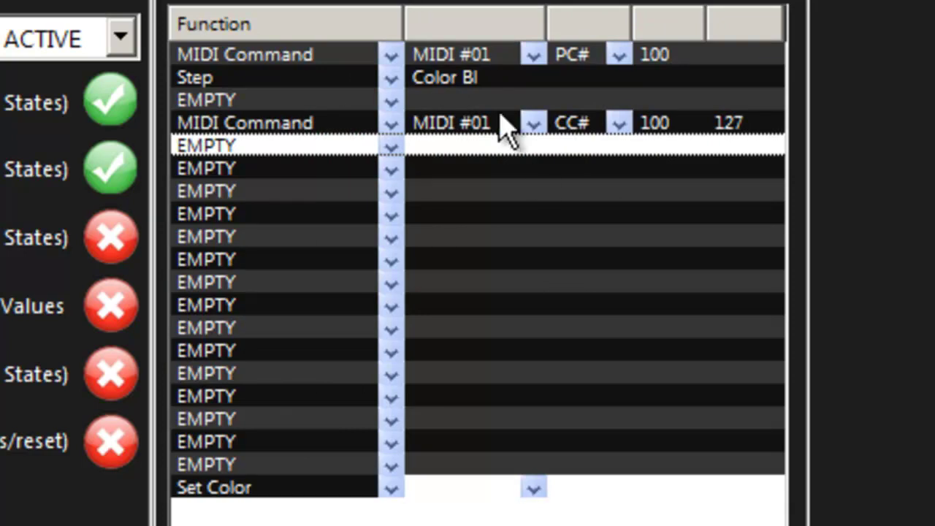
left_click(387, 146)
left_click(313, 159)
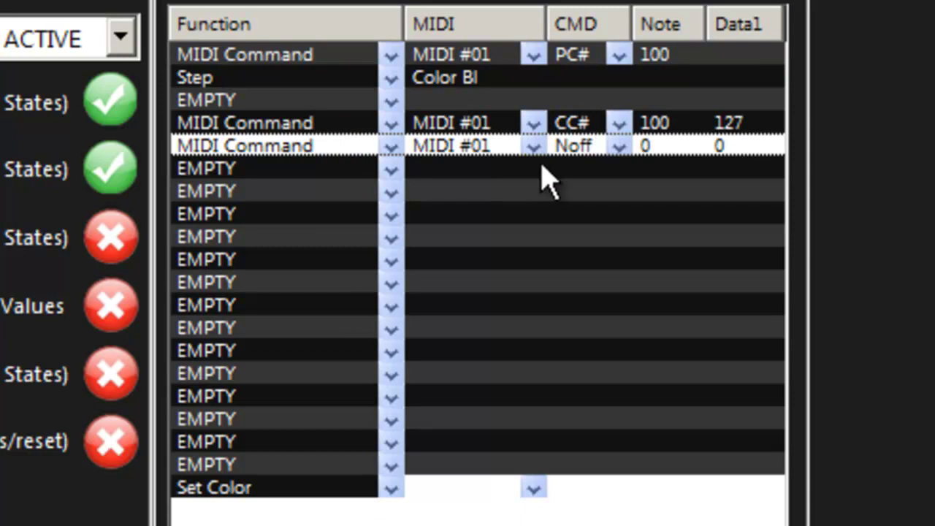
Move the CC 100 row below Note Off, check PC# across four presets, and open Global settings
left_click(236, 125)
left_click_drag(238, 164, 238, 164)
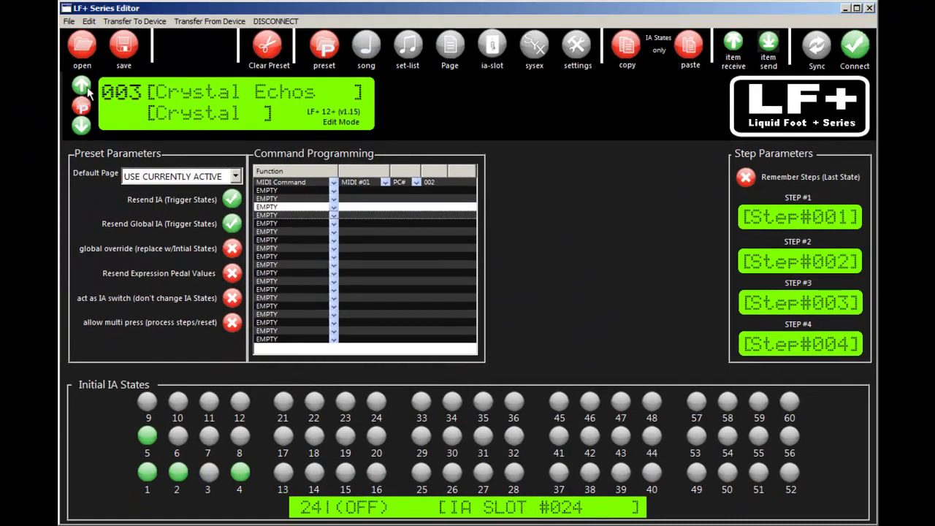
left_click(84, 86)
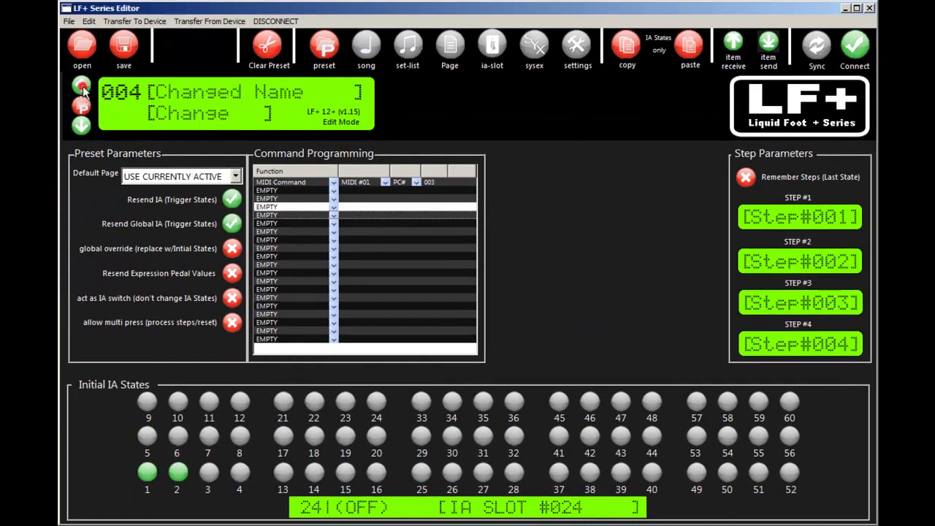
left_click(84, 86)
left_click(84, 86)
left_click(84, 86)
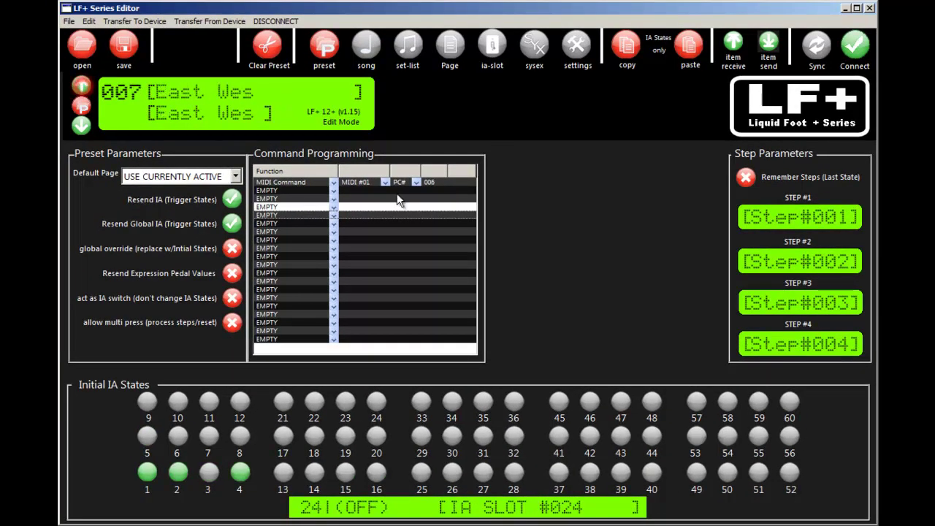
left_click(434, 183)
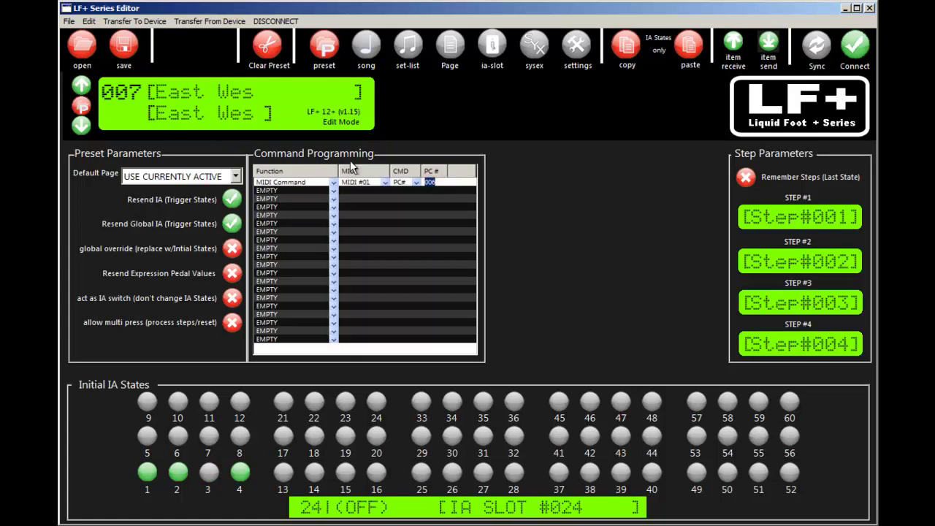
left_click(577, 47)
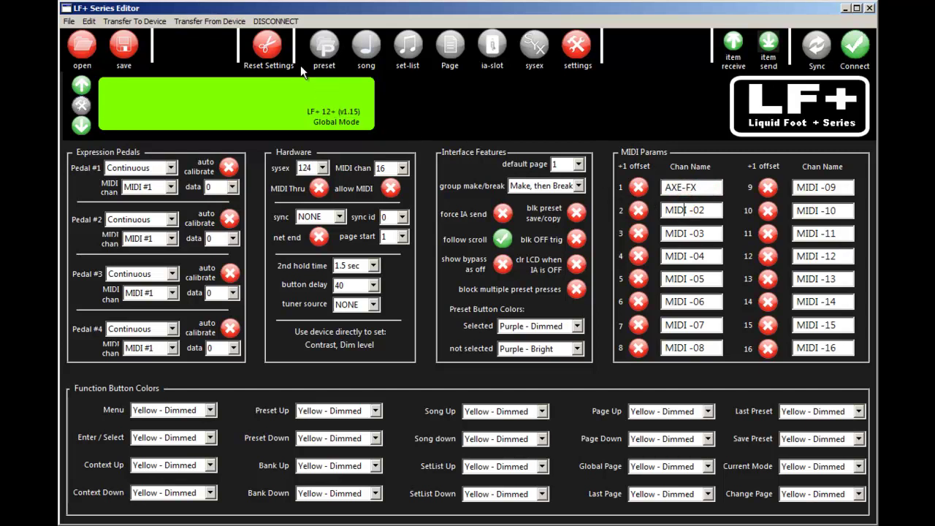
Check the first command's PC#, enable +1 offset for channel 1 (AXE-FX), and return to preset 005 Melancholia
left_click(324, 49)
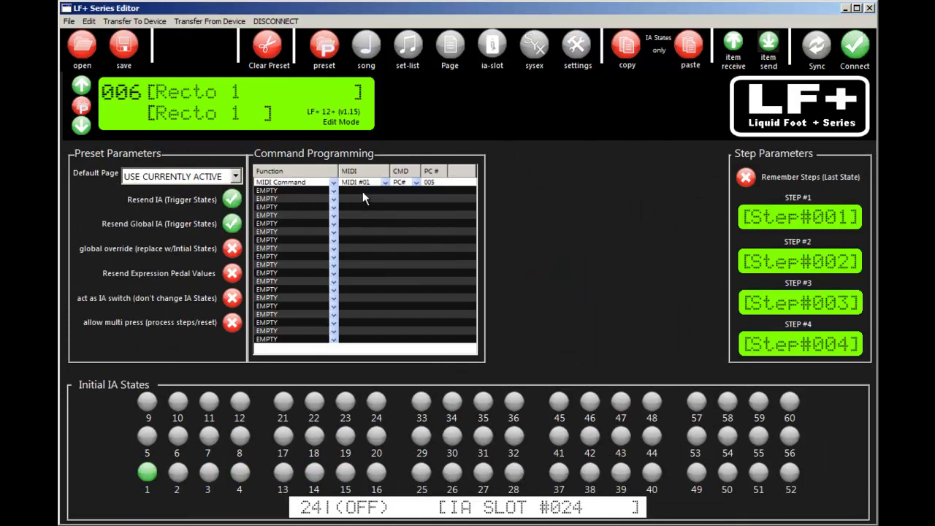
left_click(414, 207)
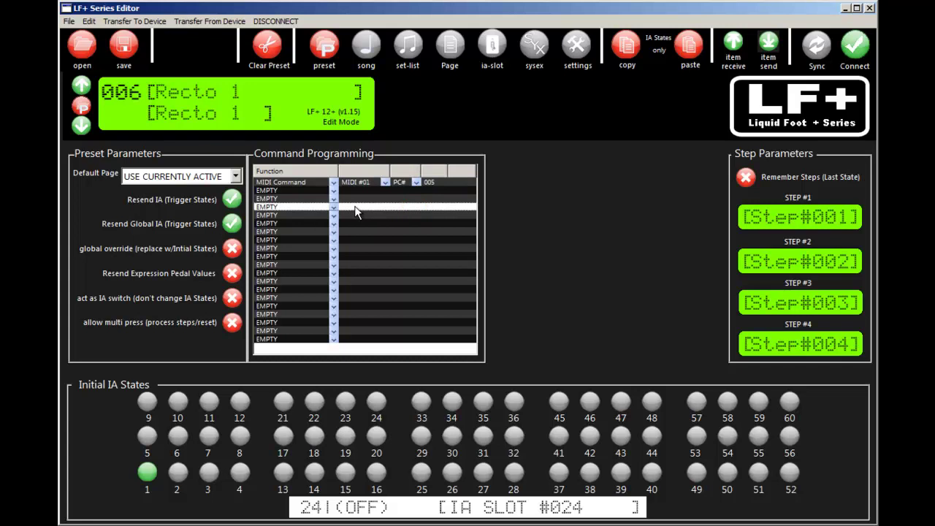
left_click(429, 183)
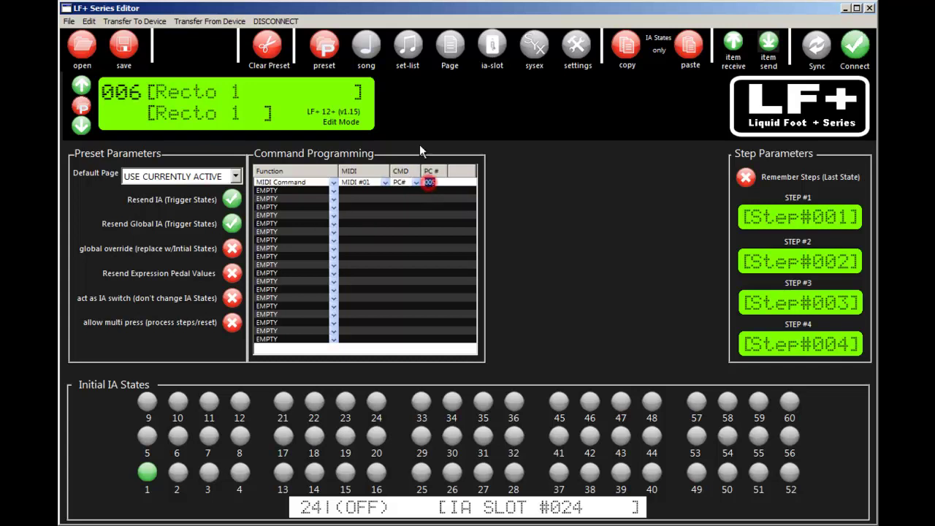
left_click(576, 47)
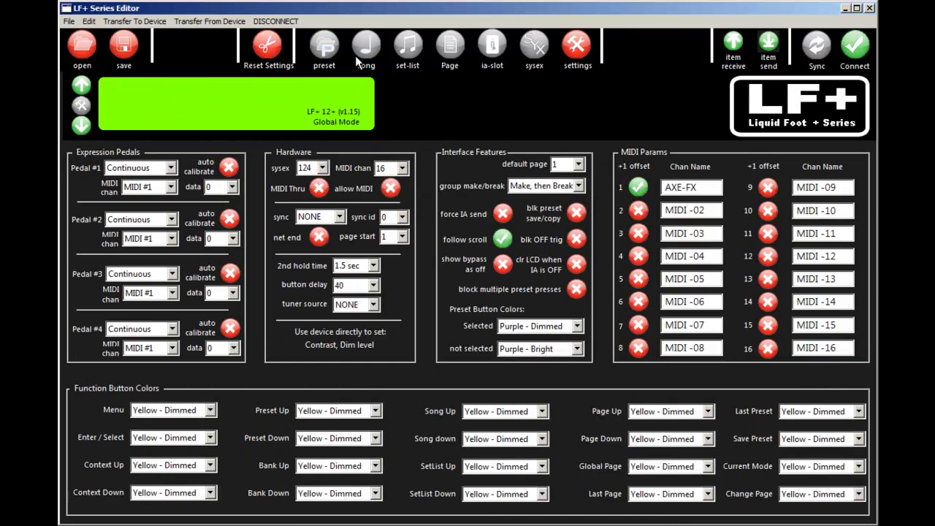
left_click(330, 53)
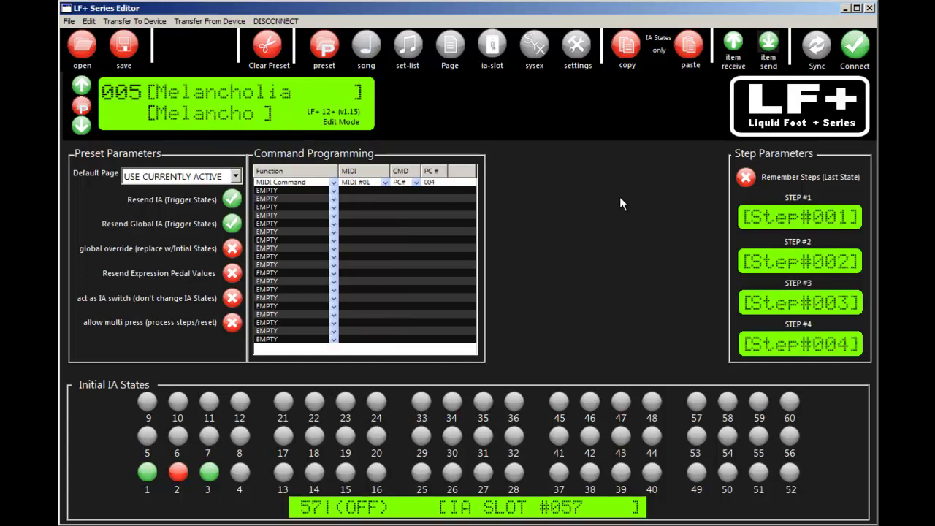
In the preset sorter, move Crystal Echos down to slot 007 and load it for editing
left_click(82, 107)
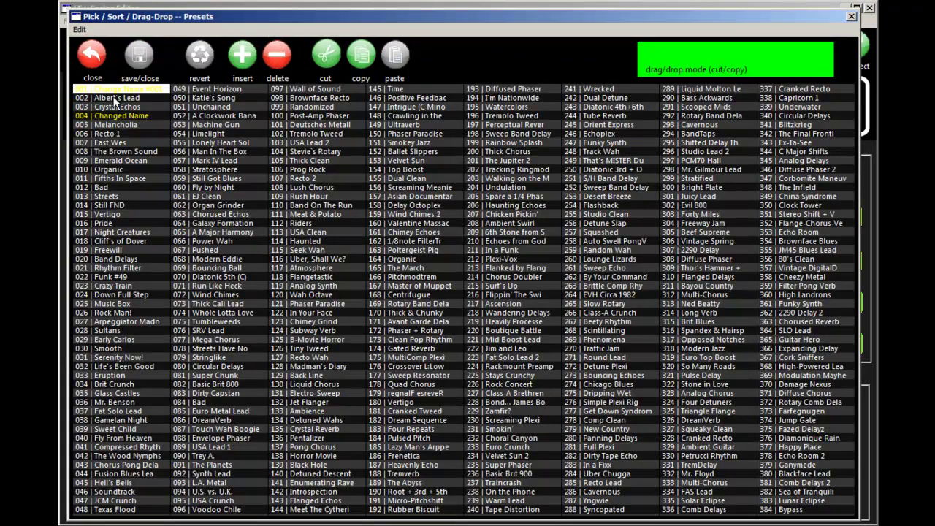
left_click(114, 98)
left_click(118, 106)
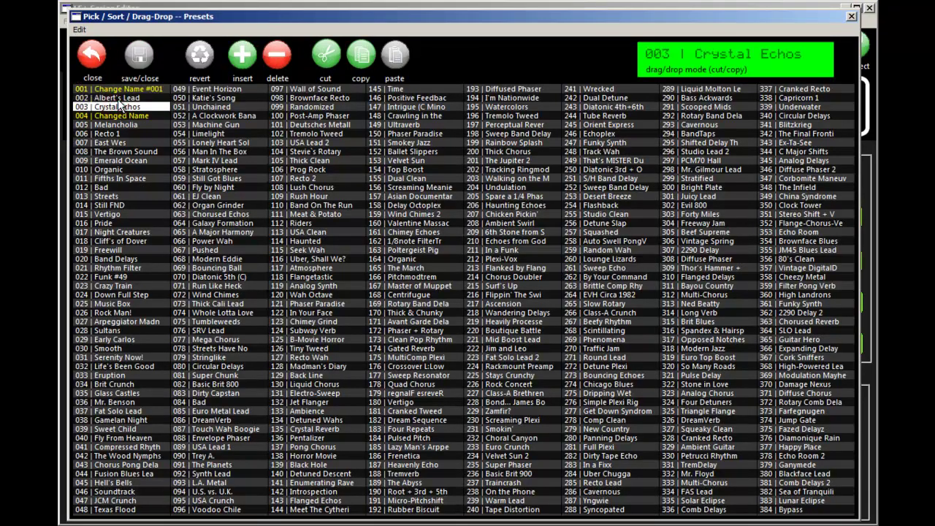
left_click(121, 89)
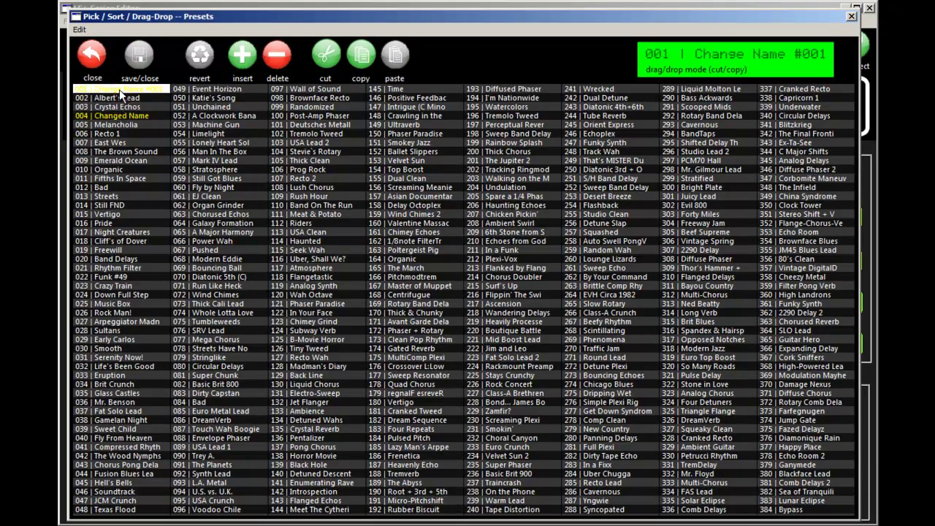
mouse_move(119, 89)
left_mouse_down()
mouse_move(118, 182)
mouse_move(129, 154)
mouse_move(123, 98)
left_mouse_up()
left_click(116, 106)
left_click_drag(121, 146, 115, 146)
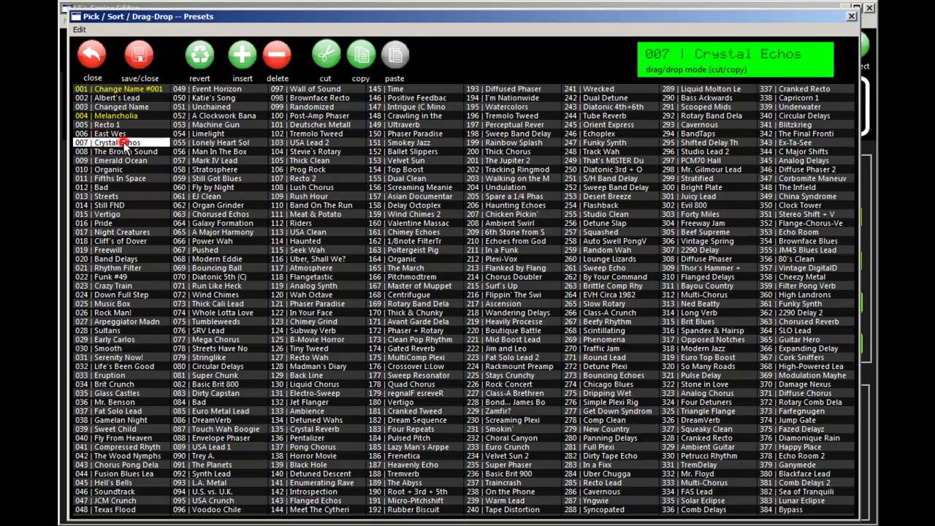
double_click(124, 143)
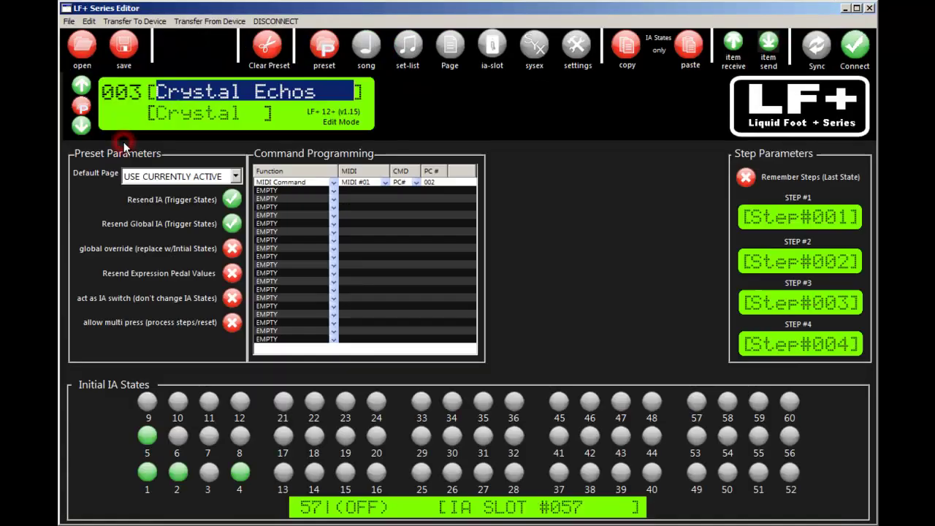
Try further reorders, revert to the saved order, and drag East Wes up into slot 006
left_click(134, 96)
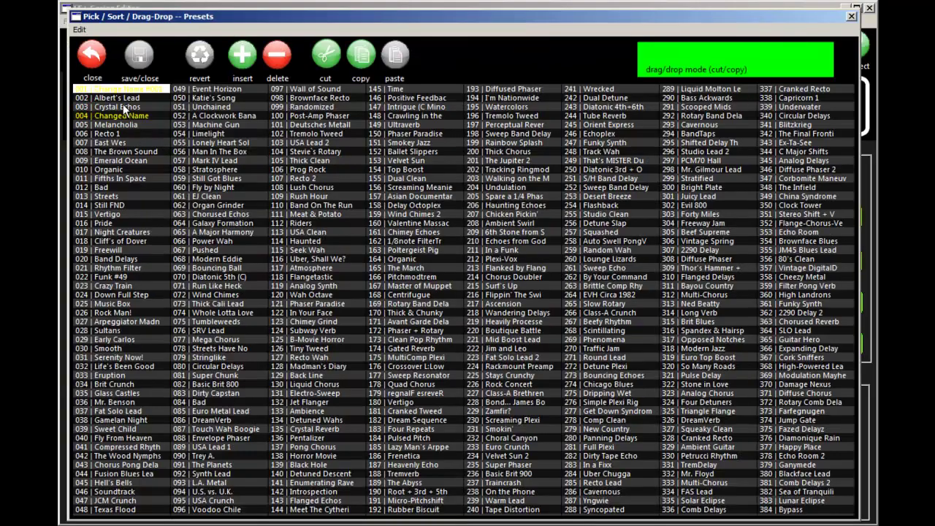
left_click_drag(124, 109, 125, 171)
left_click_drag(128, 196, 193, 205)
left_click_drag(197, 195, 135, 214)
left_click_drag(285, 223, 520, 261)
left_click_drag(278, 268, 240, 265)
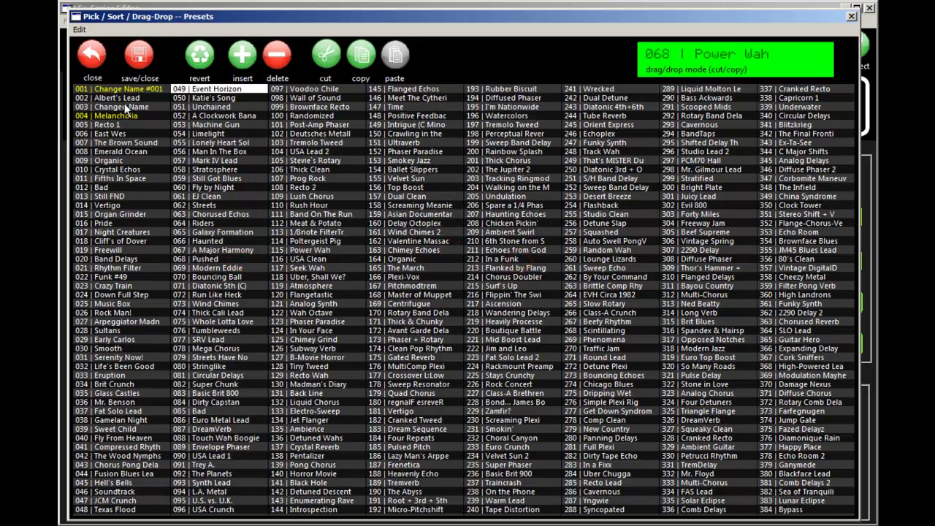
left_click(203, 60)
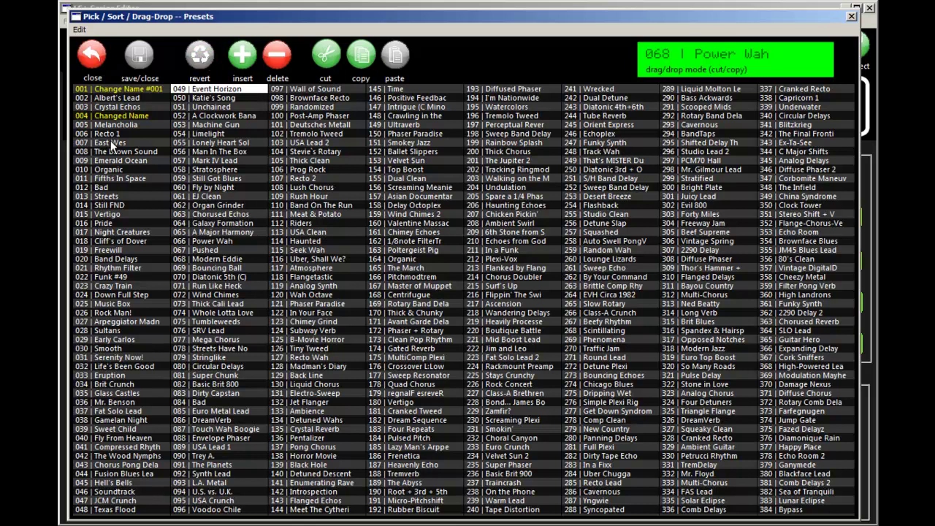
left_click_drag(110, 140, 112, 136)
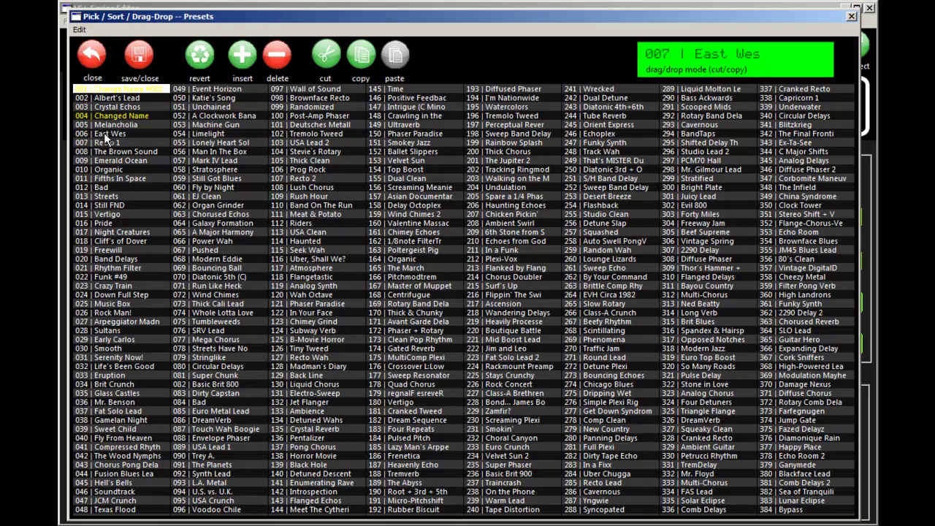
Save and close the sorter, then reopen it and load East Wes into the editor
left_click(142, 57)
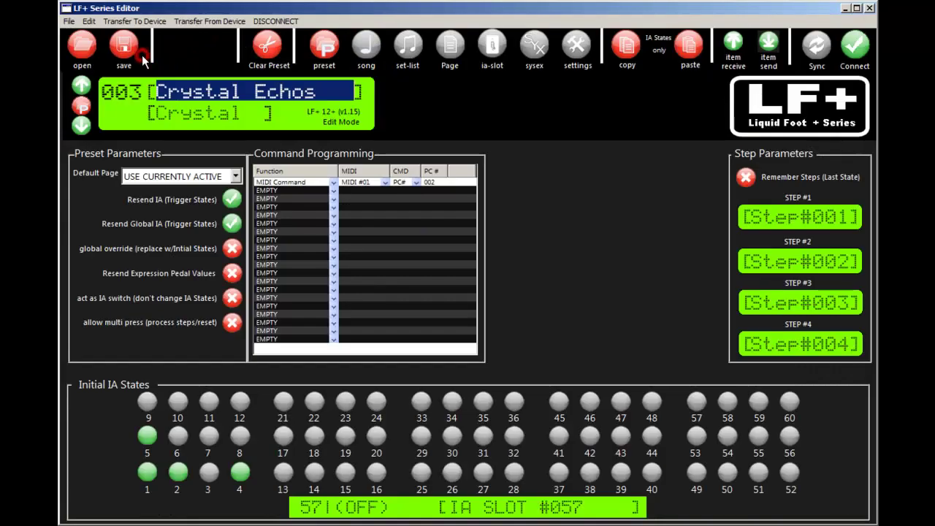
left_click(83, 106)
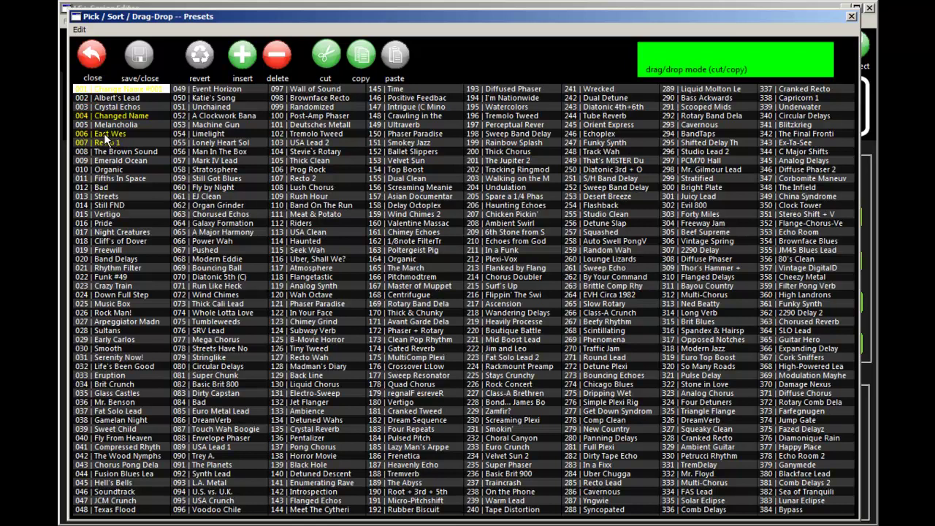
double_click(104, 133)
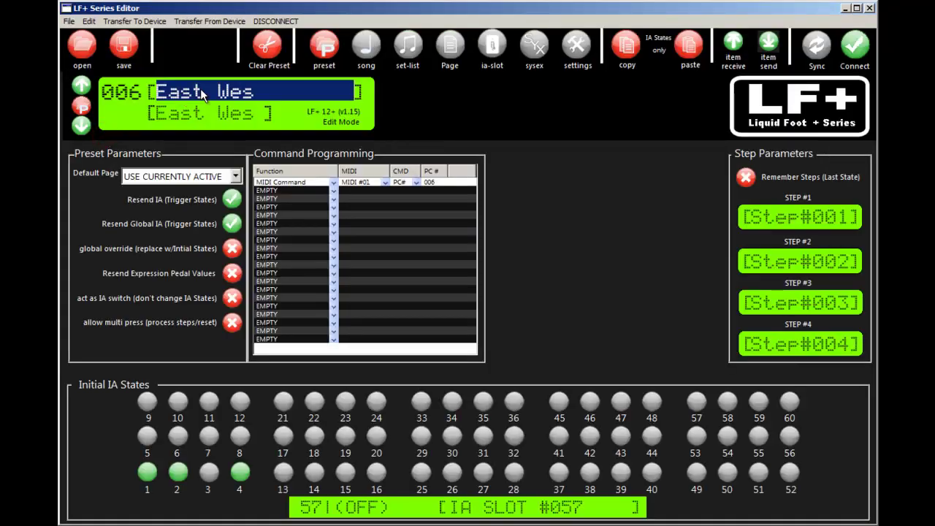
Step forward to The Brown Sound and back to Melancholia, then reopen the sorter
left_click(81, 87)
left_click(81, 87)
left_click(81, 125)
left_click(81, 125)
left_click(81, 125)
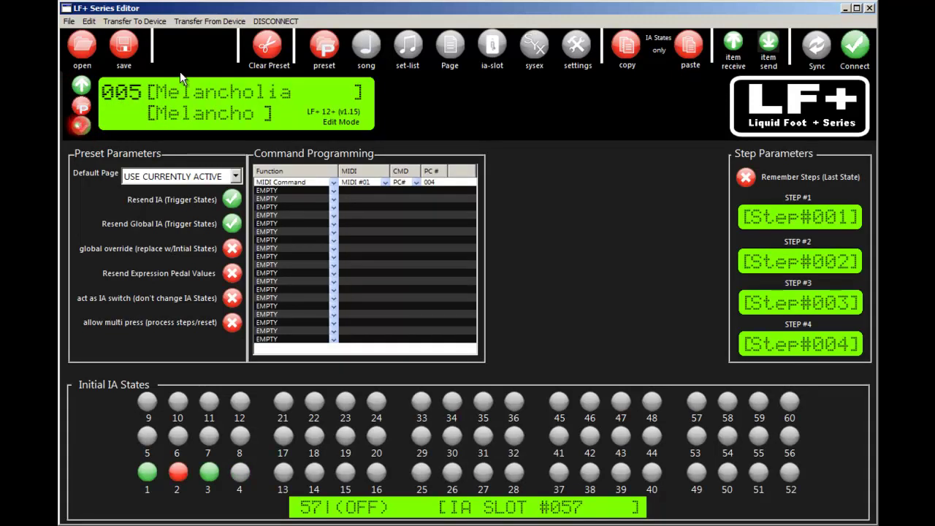
left_click(81, 105)
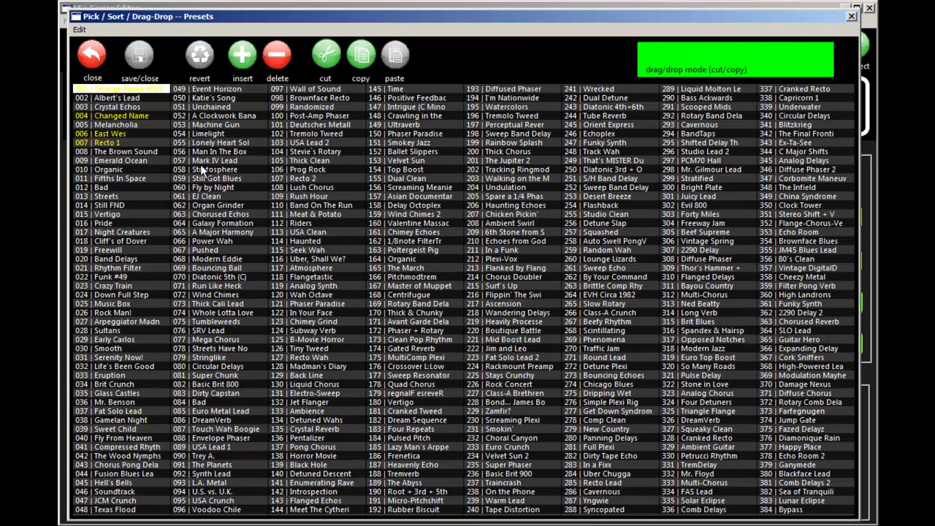
Insert five empty presets at 008–012 before The Brown Sound and save the sorter
left_click(126, 152)
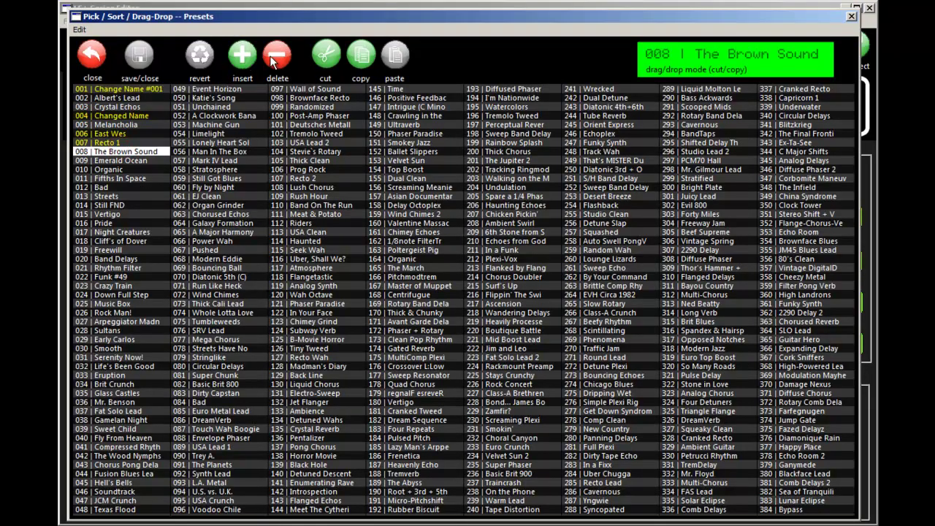
left_click(241, 64)
left_click(241, 65)
left_click(241, 65)
left_click(241, 64)
left_click(241, 64)
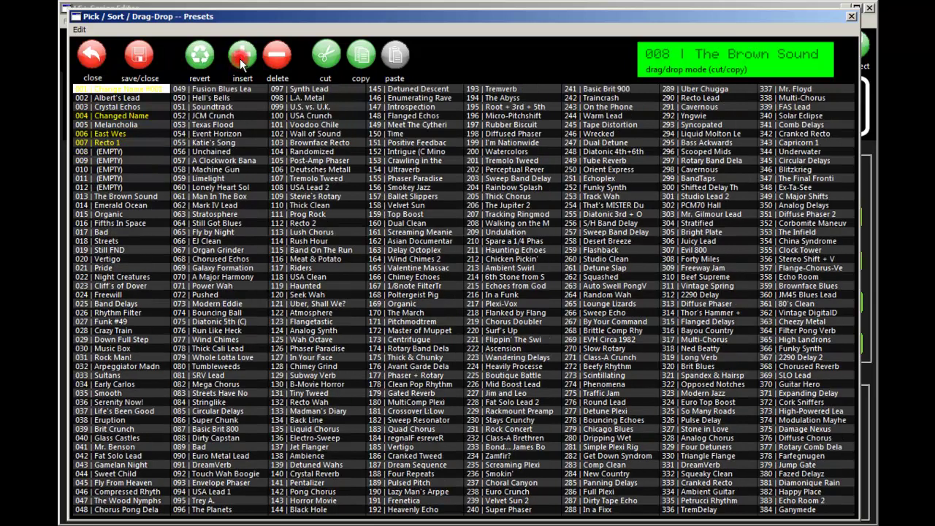
left_click(118, 152)
left_click(117, 170)
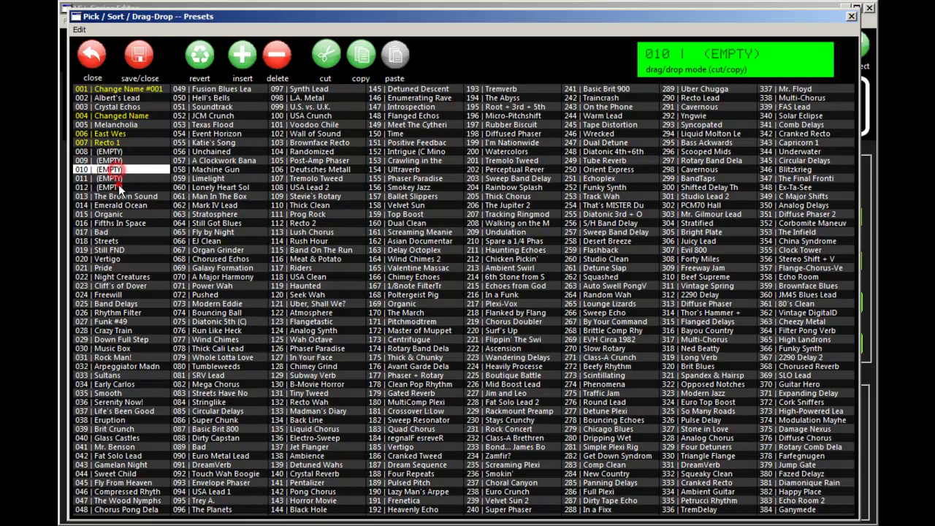
left_click(117, 187)
left_click(141, 64)
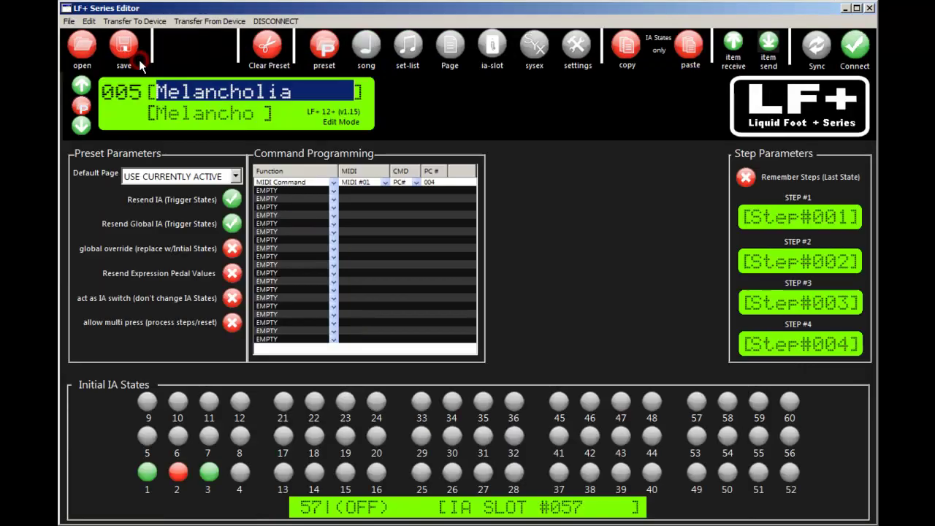
Step through East Wes, Recto 1 and blank presets 008–010, then back to 008
left_click(81, 85)
left_click(81, 85)
left_click(81, 85)
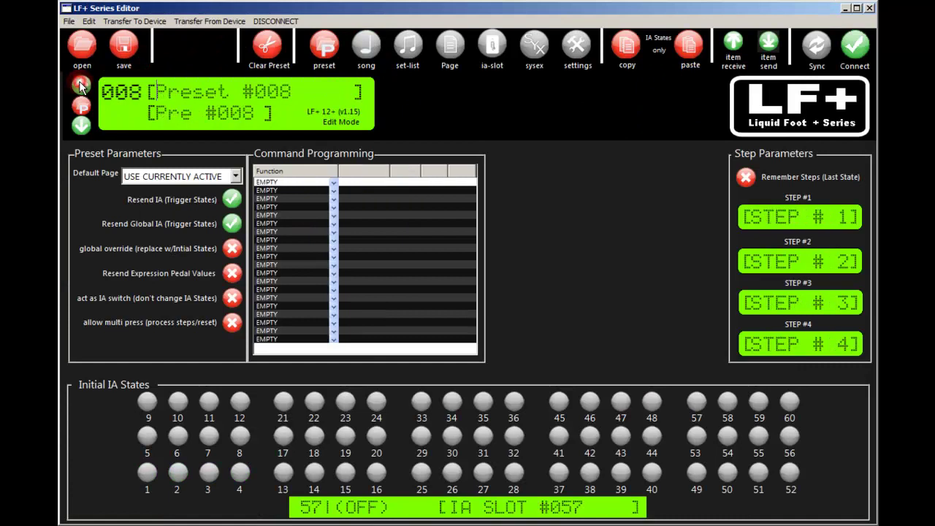
left_click(81, 85)
left_click(81, 85)
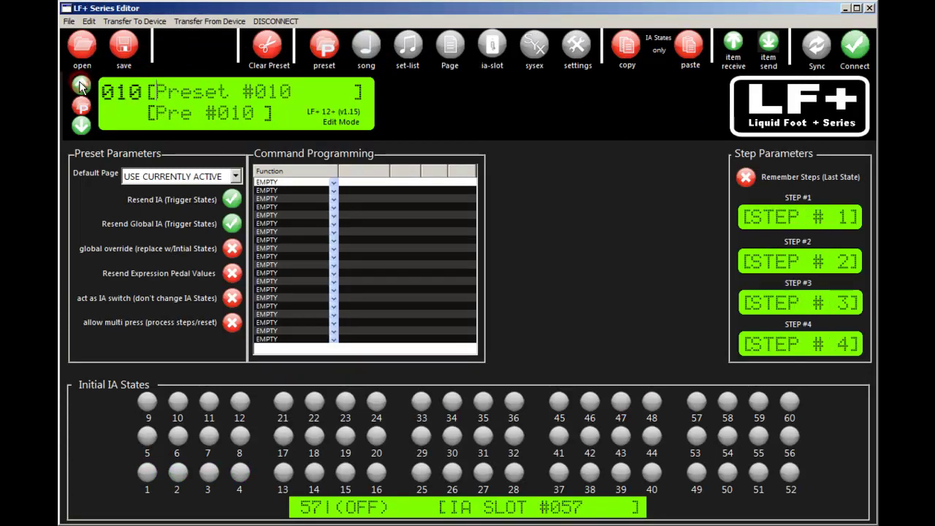
left_click(83, 128)
left_click(83, 129)
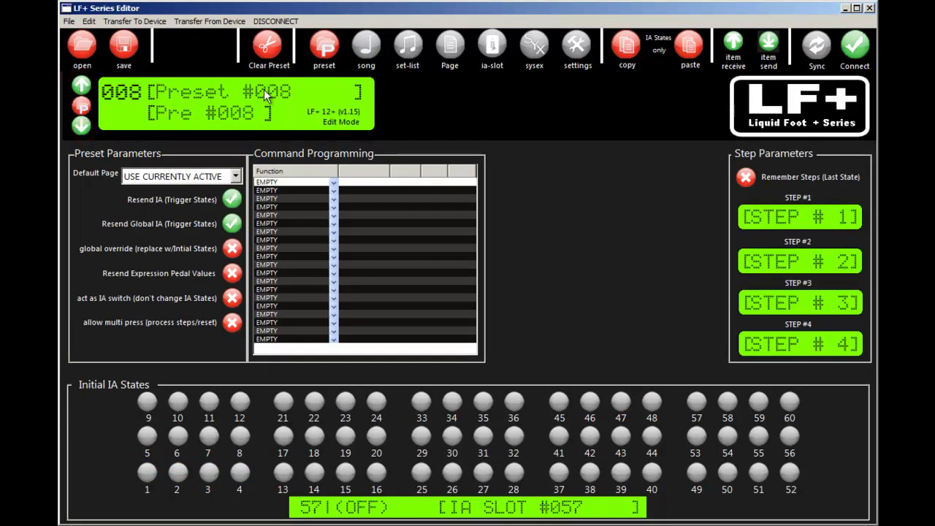
left_click(83, 127)
left_click(81, 86)
Delete the blank presets starting at Preset #008 and save the sorter
left_click(85, 108)
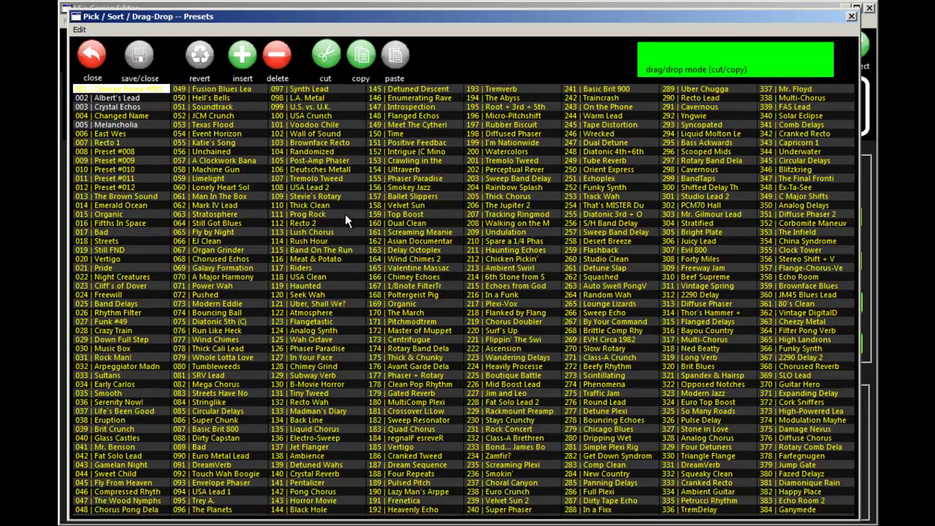
left_click(117, 154)
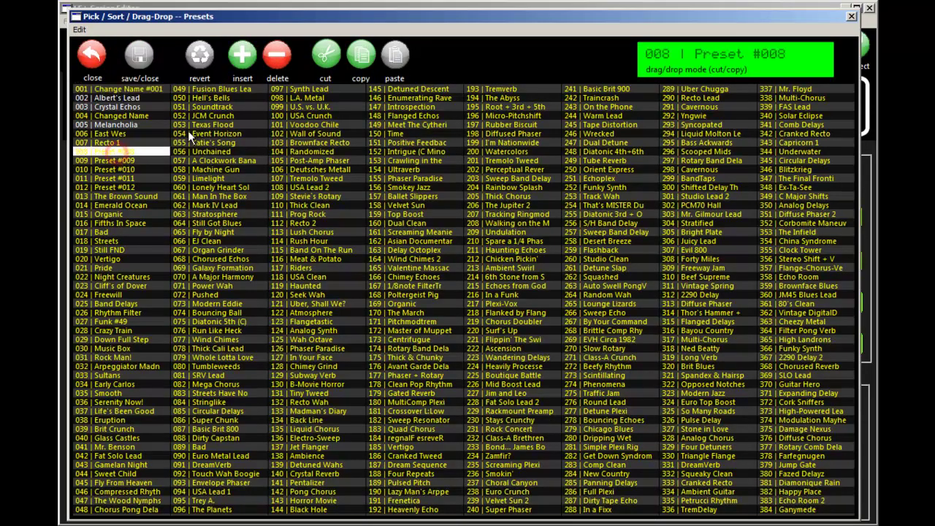
left_click(276, 57)
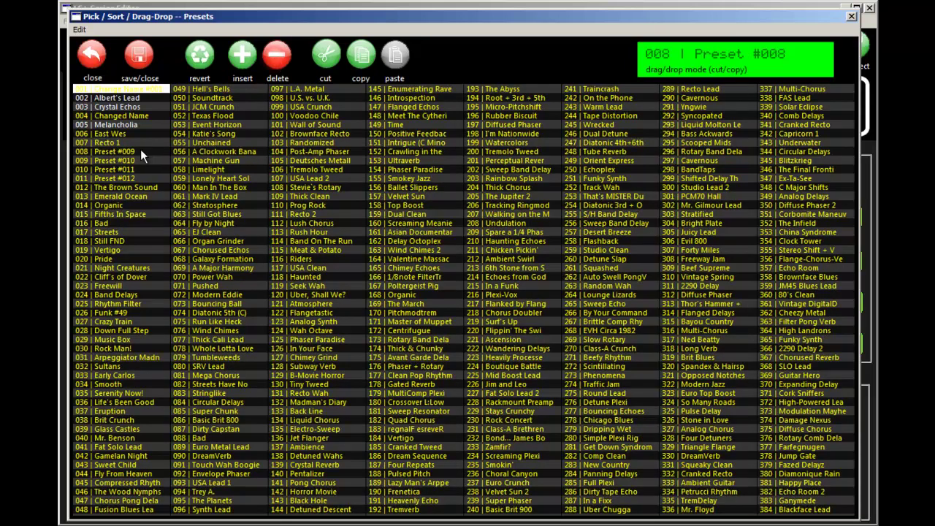
left_click(275, 57)
left_click(276, 57)
left_click(276, 57)
left_click(275, 57)
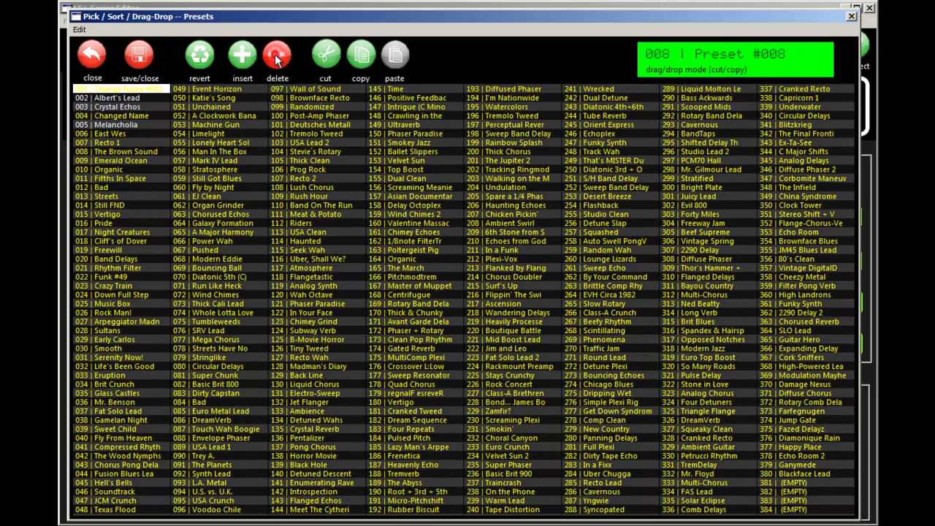
left_click(139, 56)
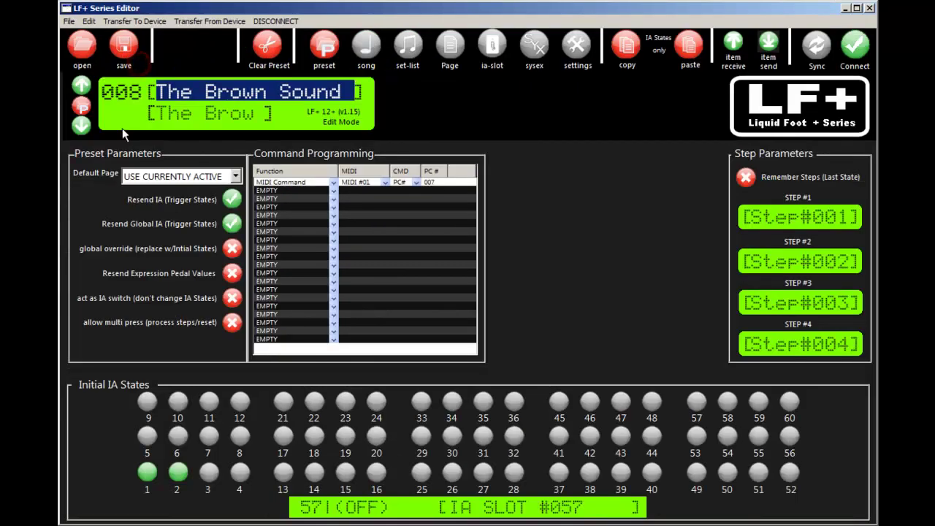
Step through the presets to The Brown Sound at 008 and reopen the sorter
left_click(81, 86)
left_click(81, 86)
left_click(81, 86)
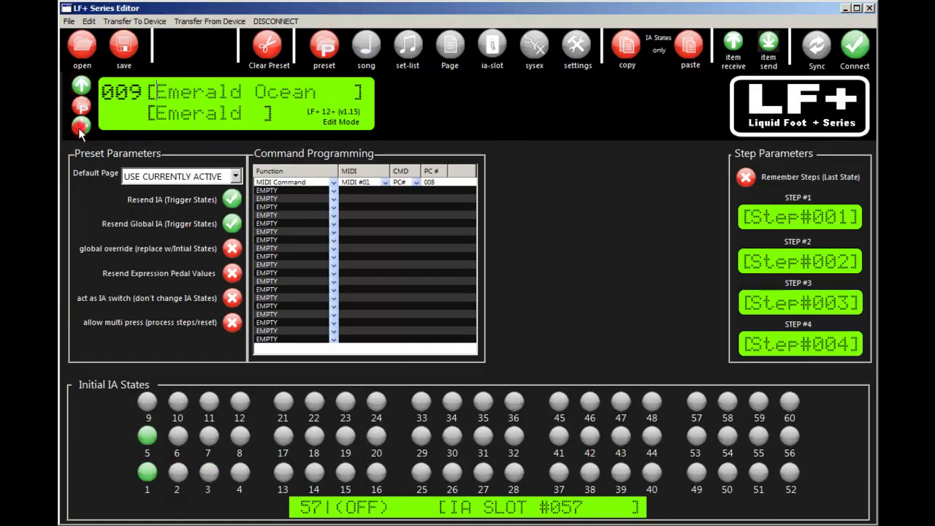
left_click(81, 124)
left_click(81, 106)
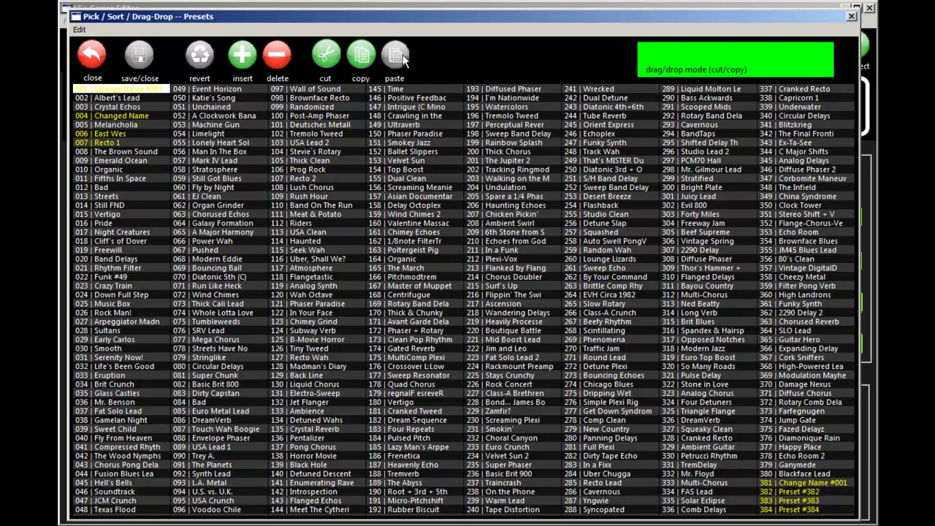
Look at Limelight (054) and Fly by Night (060), then close the sorter without saving
left_click(235, 136)
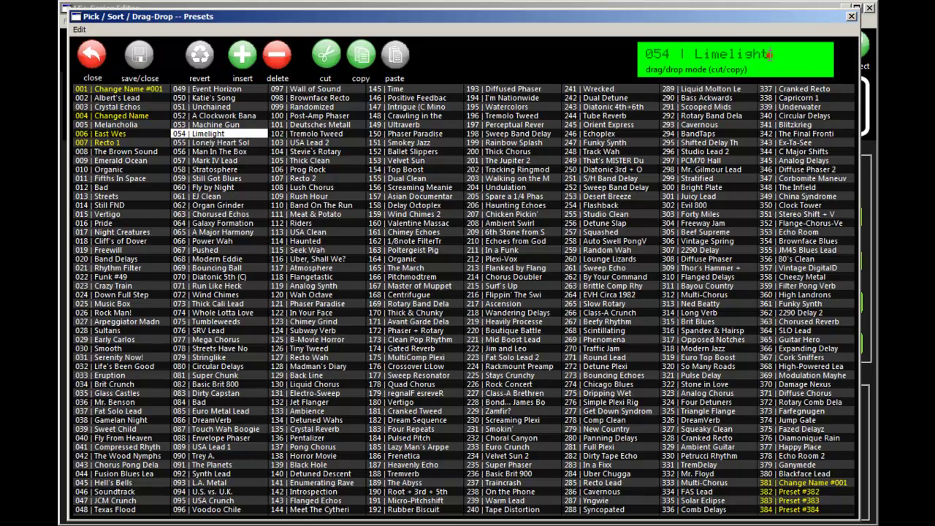
left_click_drag(768, 54, 646, 54)
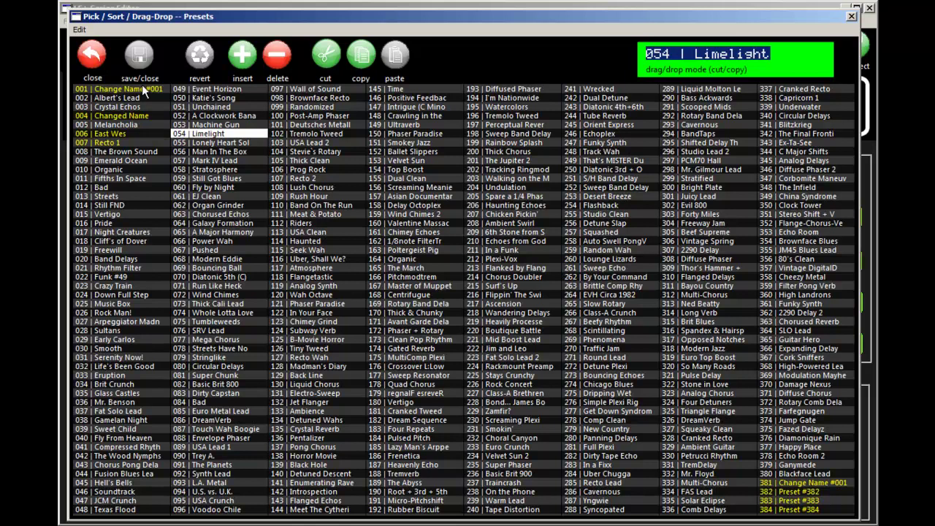
left_click(247, 190)
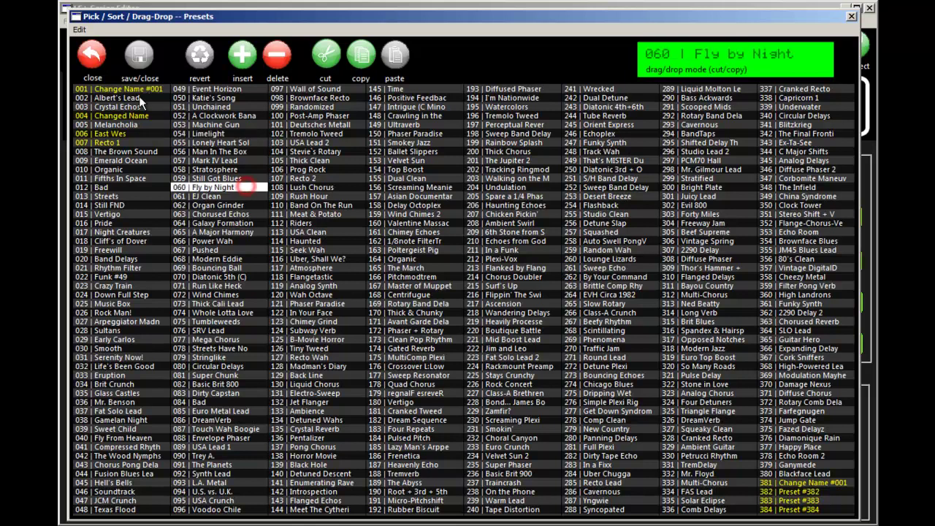
left_click(92, 59)
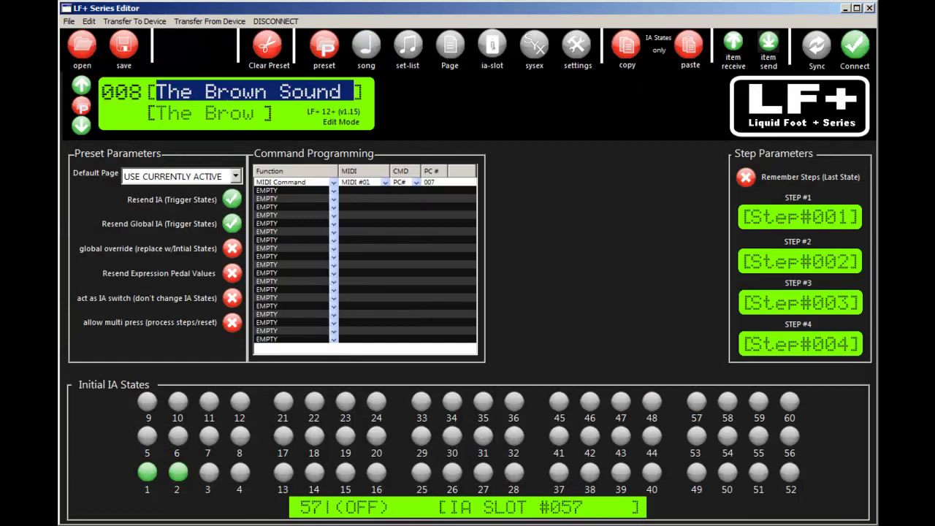